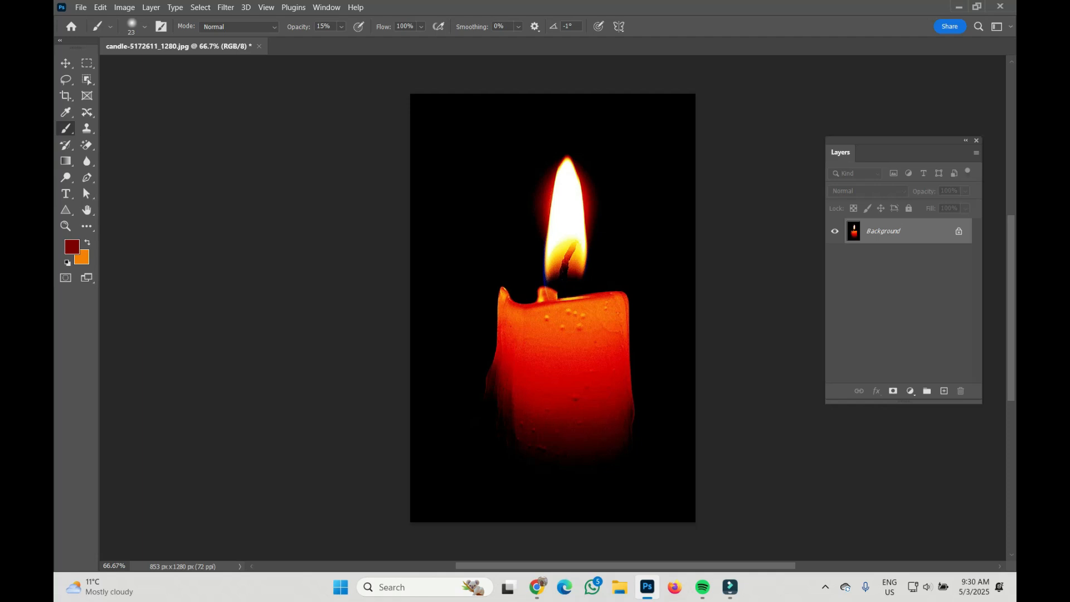
Step: Duplicate the candle Background layer twice
{"action": "key", "text": "ctrl+j"}
{"action": "key", "text": "ctrl+j"}
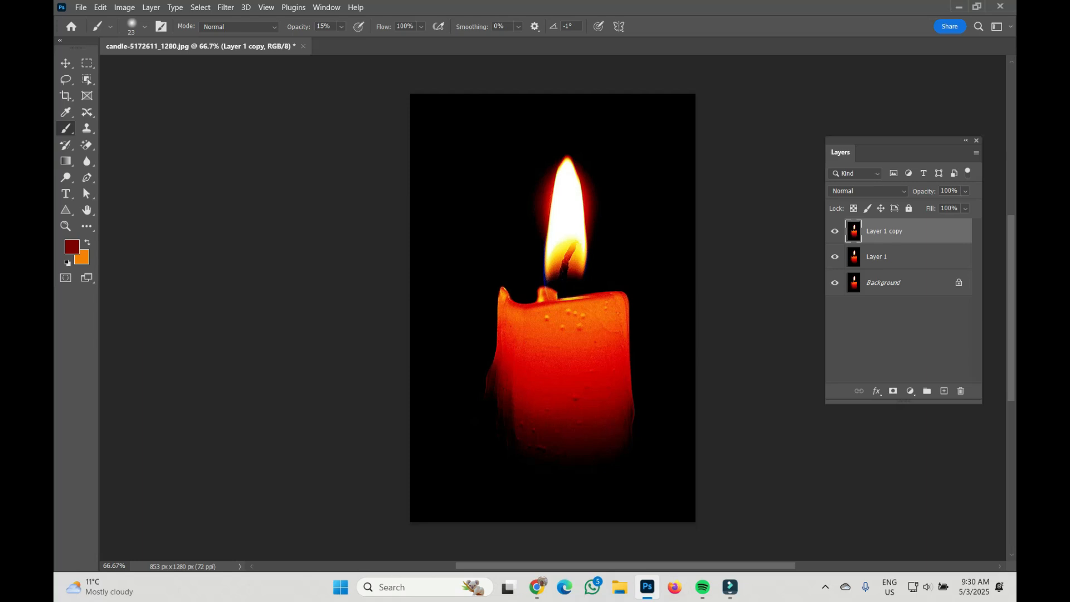
{"action": "left_click", "coordinate": [908, 283]}
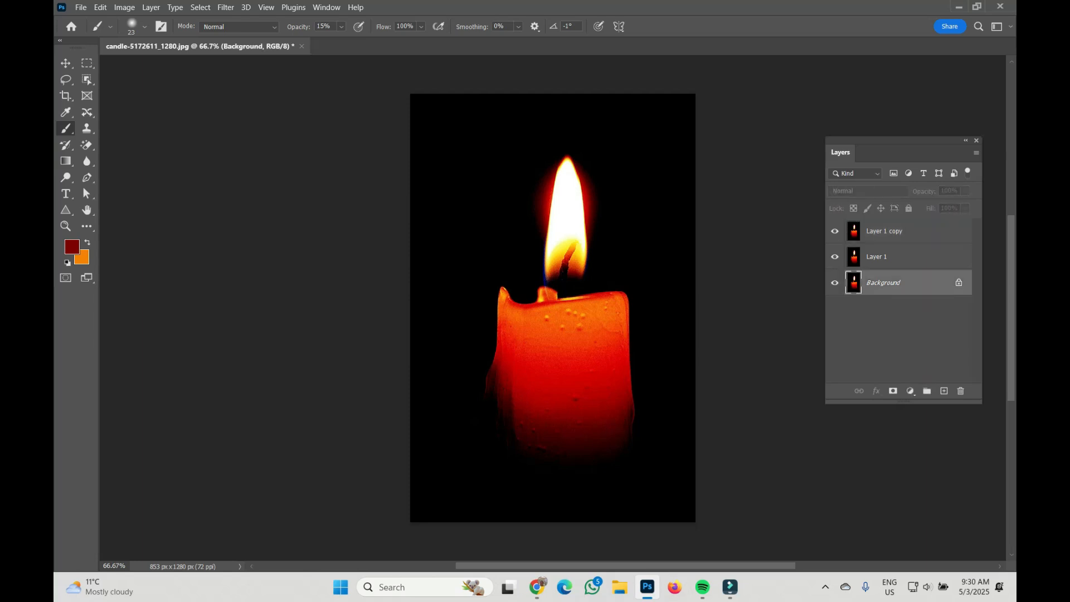
Step: Open the Liquify filter on Layer 1 and set its brush size to 367
{"action": "left_click", "coordinate": [908, 257]}
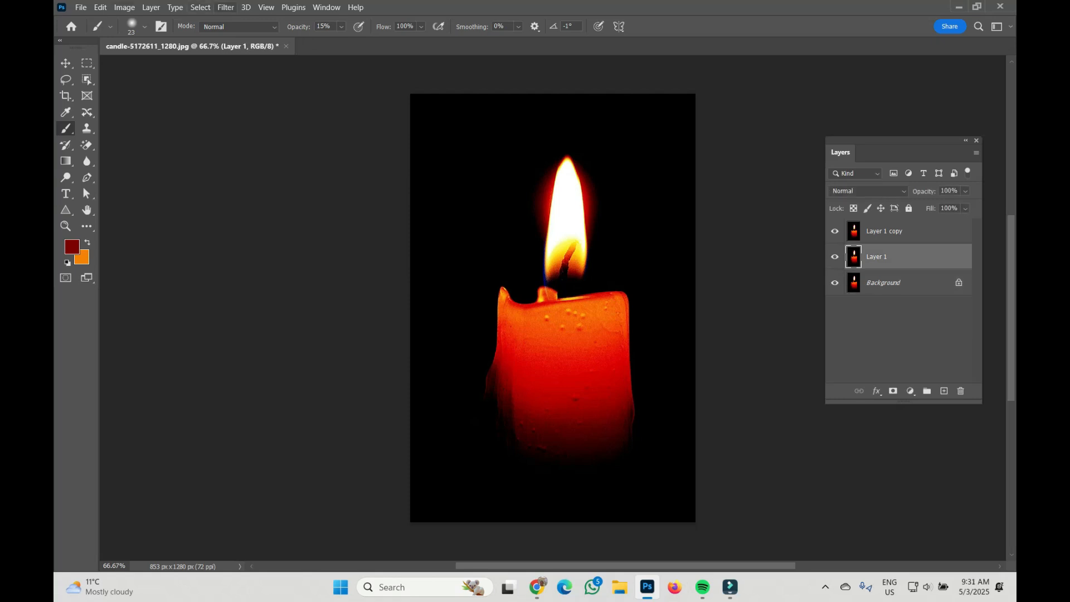
{"action": "left_click", "coordinate": [225, 7]}
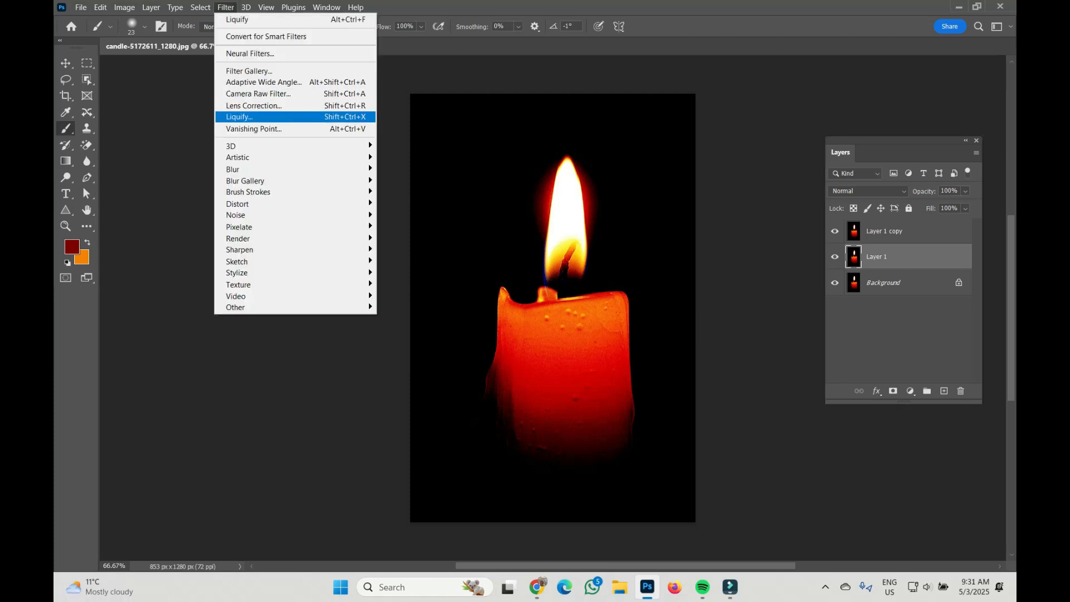
{"action": "key", "text": "Return"}
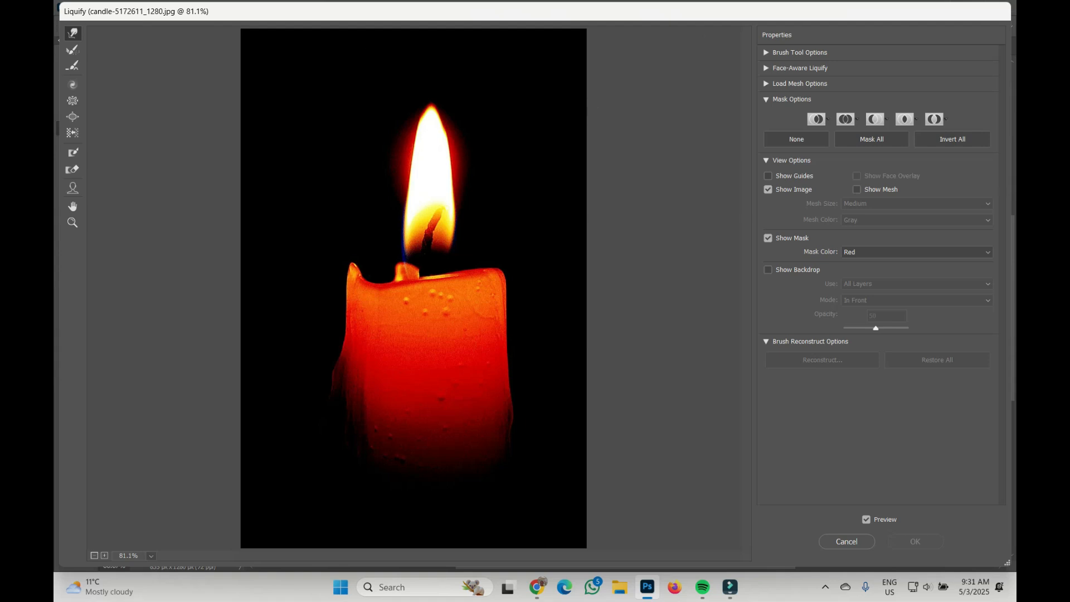
{"action": "left_click", "coordinate": [766, 52]}
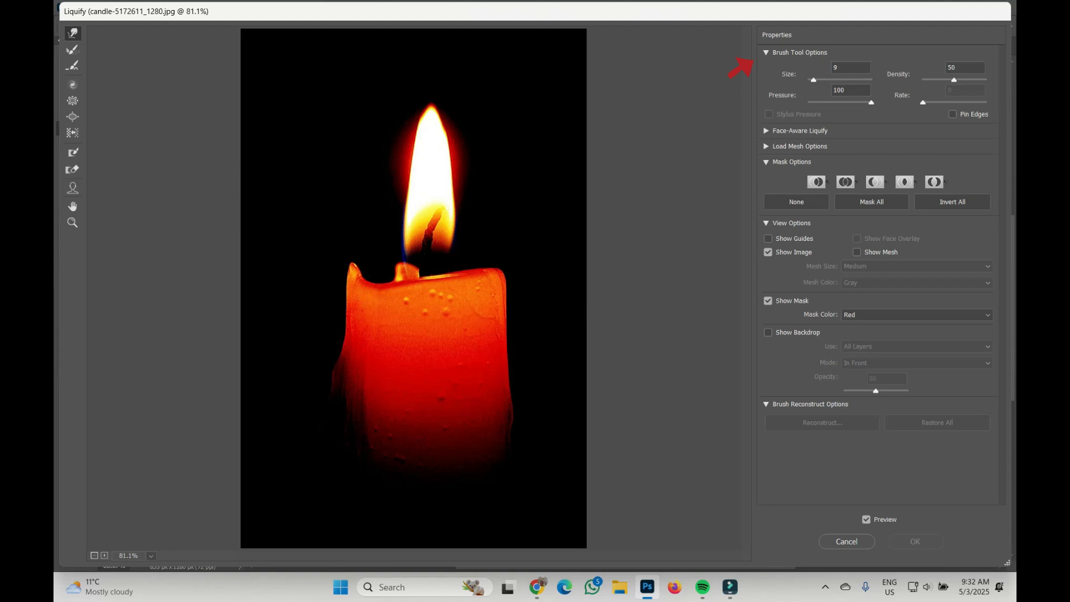
{"action": "key", "text": "bracketright"}
{"action": "key", "text": "bracketleft"}
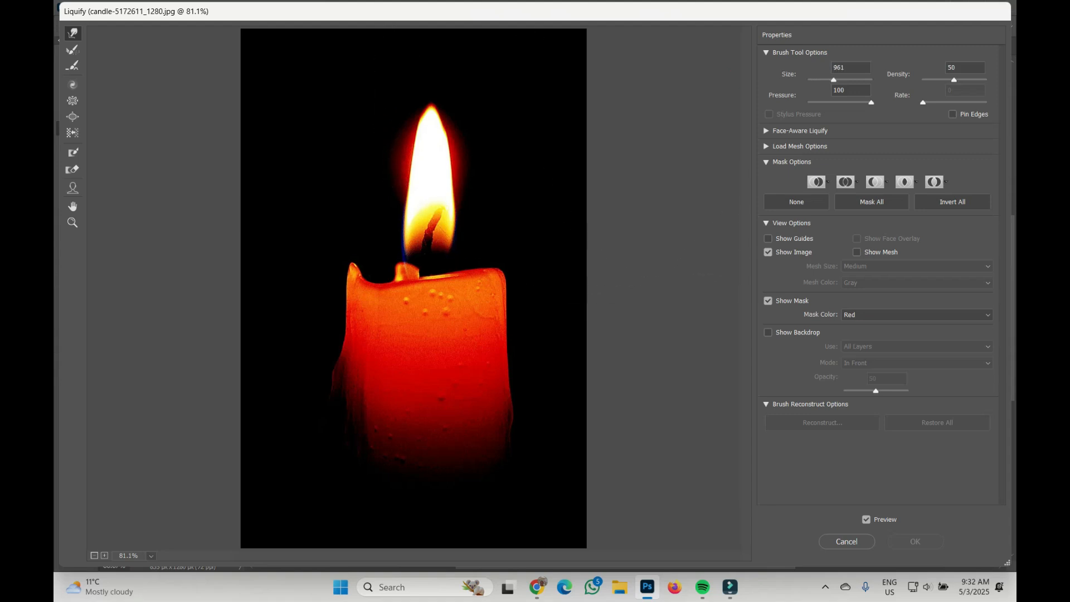
{"action": "key", "text": "bracketright"}
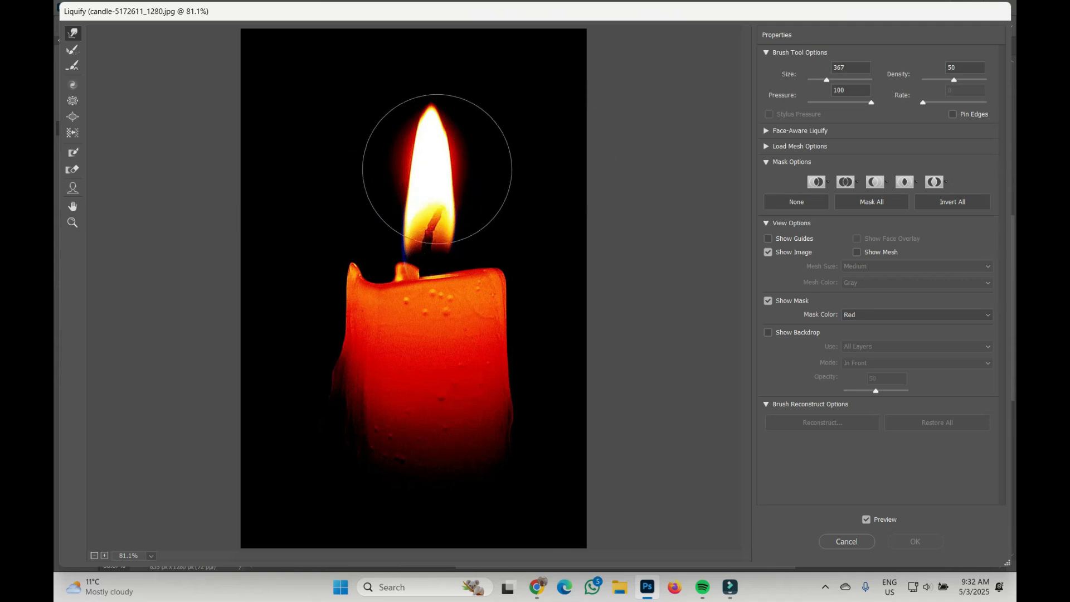
Step: Warp the middle of the flame slightly to the right so it curves, and apply the Liquify changes
{"action": "left_click", "coordinate": [437, 169]}
{"action": "left_click_drag", "start_coordinate": [437, 169], "coordinate": [454, 157]}
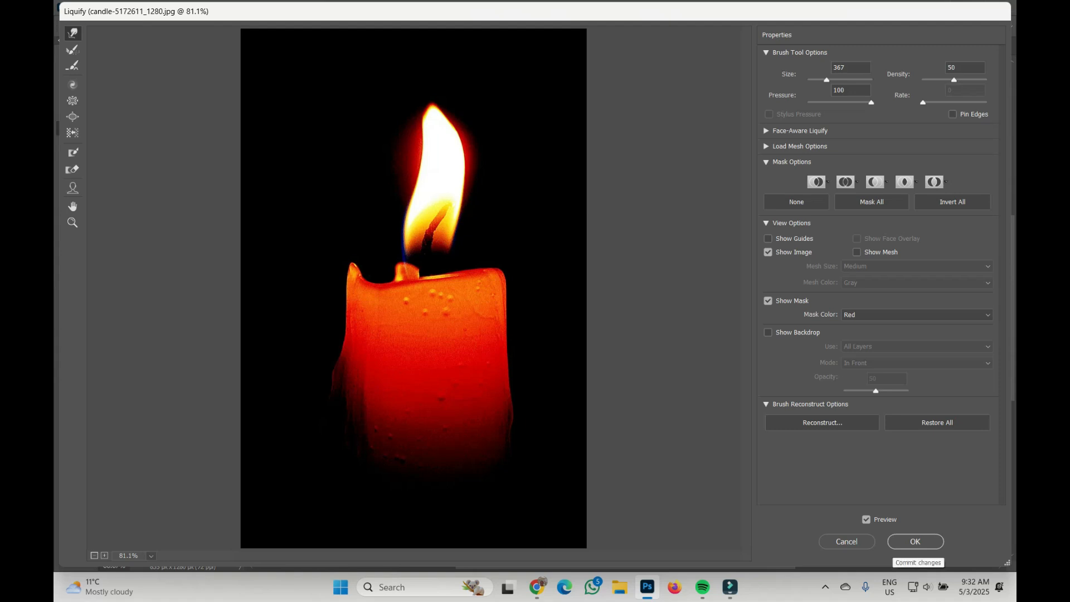
{"action": "left_click", "coordinate": [915, 541]}
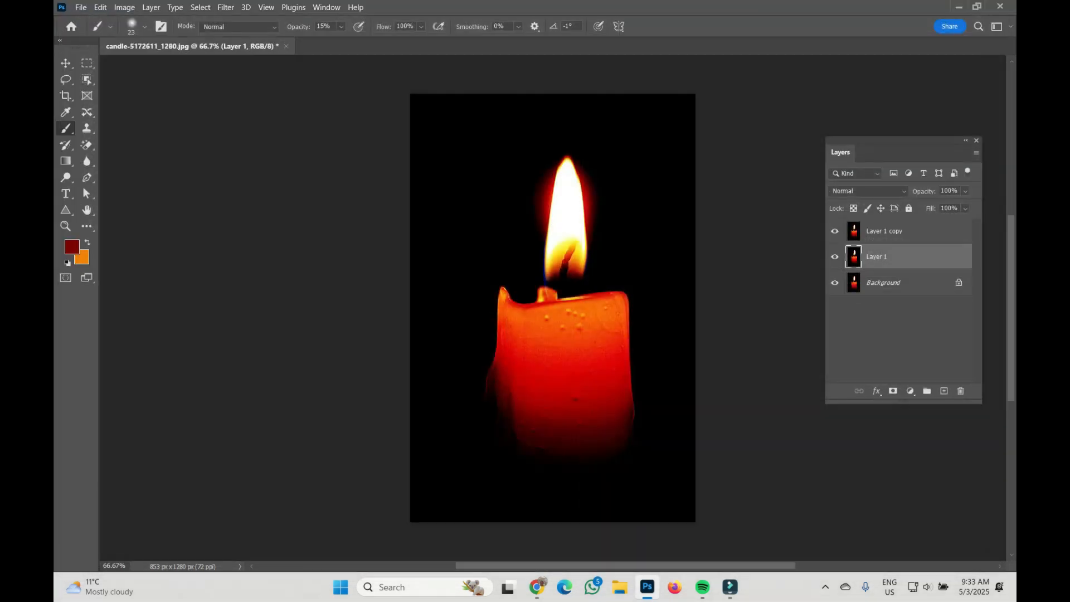
Step: Check the warped flame by briefly hiding Layer 1 copy, and duplicate Layer 1
{"action": "left_click", "coordinate": [835, 231]}
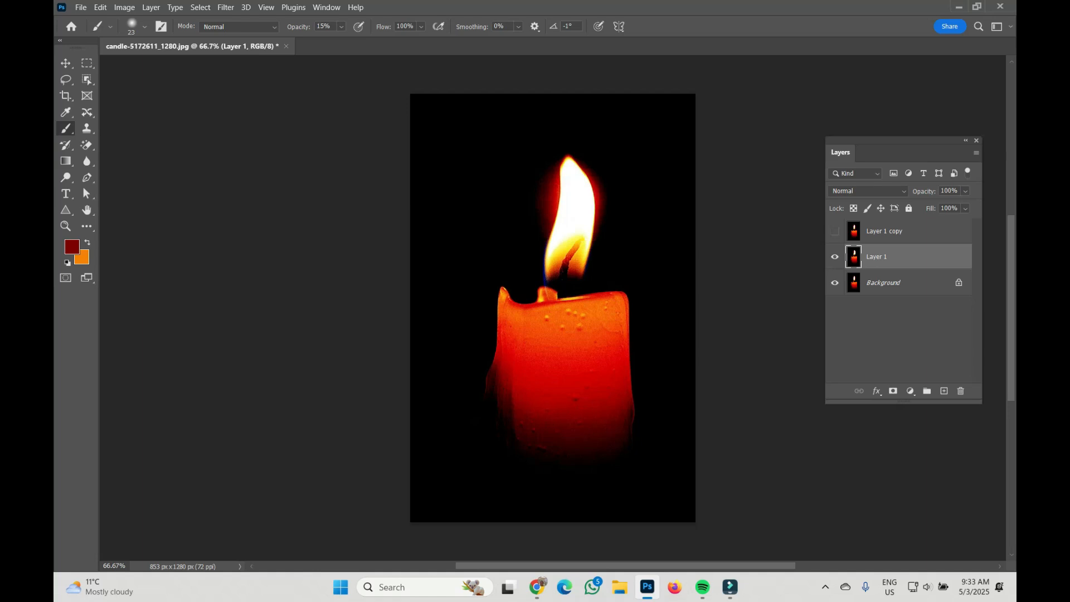
{"action": "left_click", "coordinate": [835, 230]}
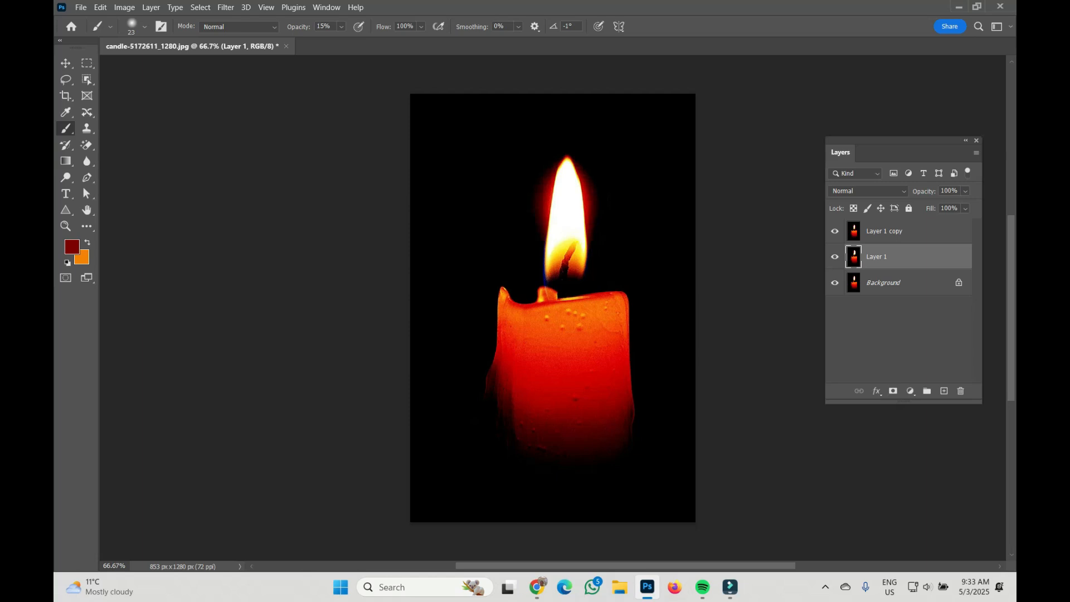
{"action": "key", "text": "ctrl+j"}
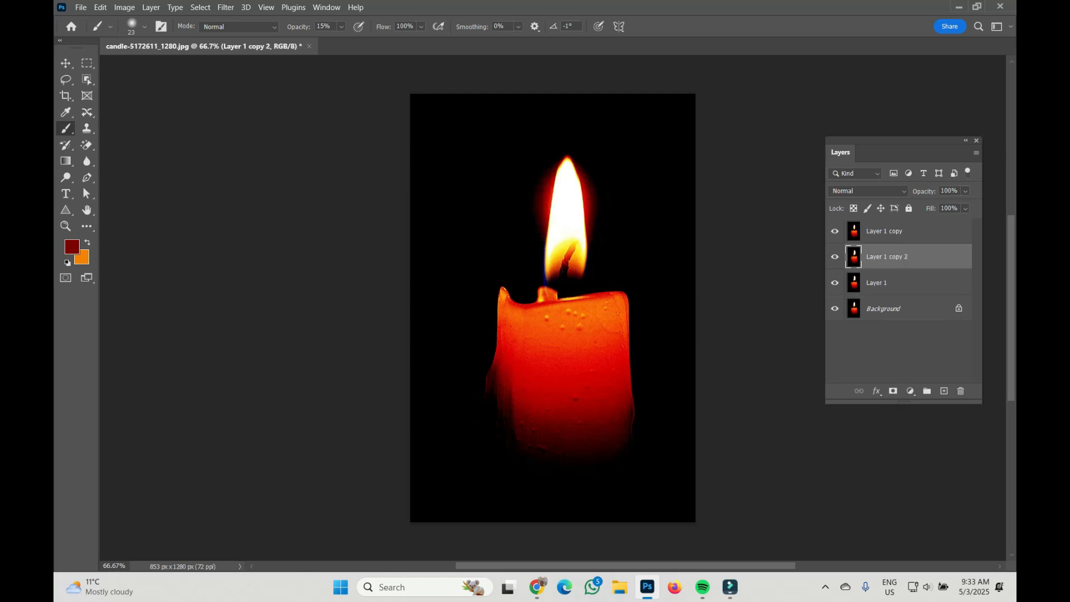
Step: Select Layer 1 and hide Layer 1 copy and Layer 1 copy 2
{"action": "key", "text": "alt+bracketleft"}
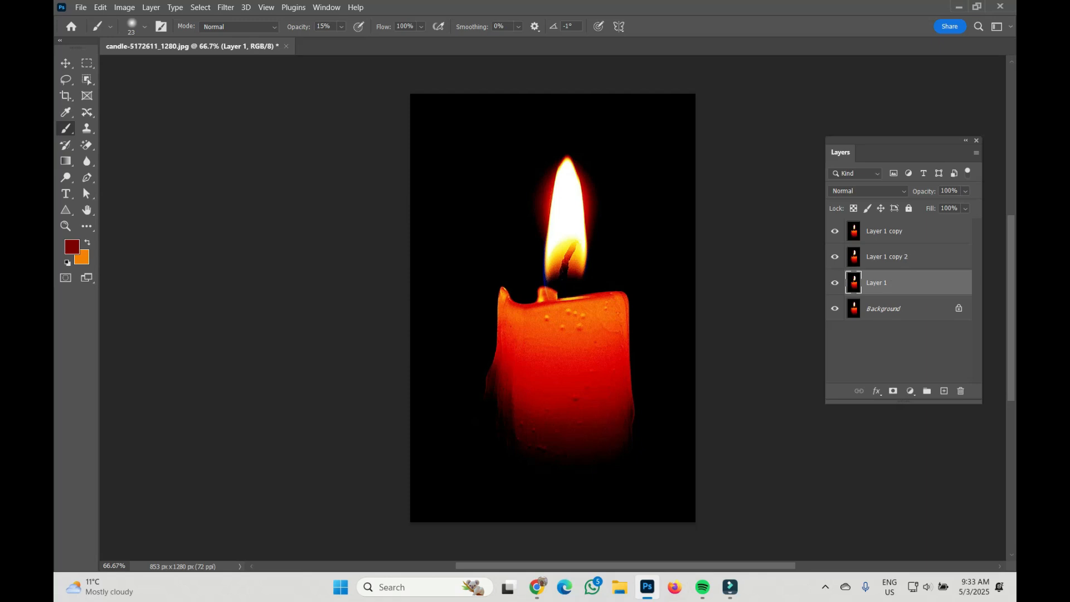
{"action": "left_click", "coordinate": [835, 230]}
{"action": "left_click", "coordinate": [835, 257]}
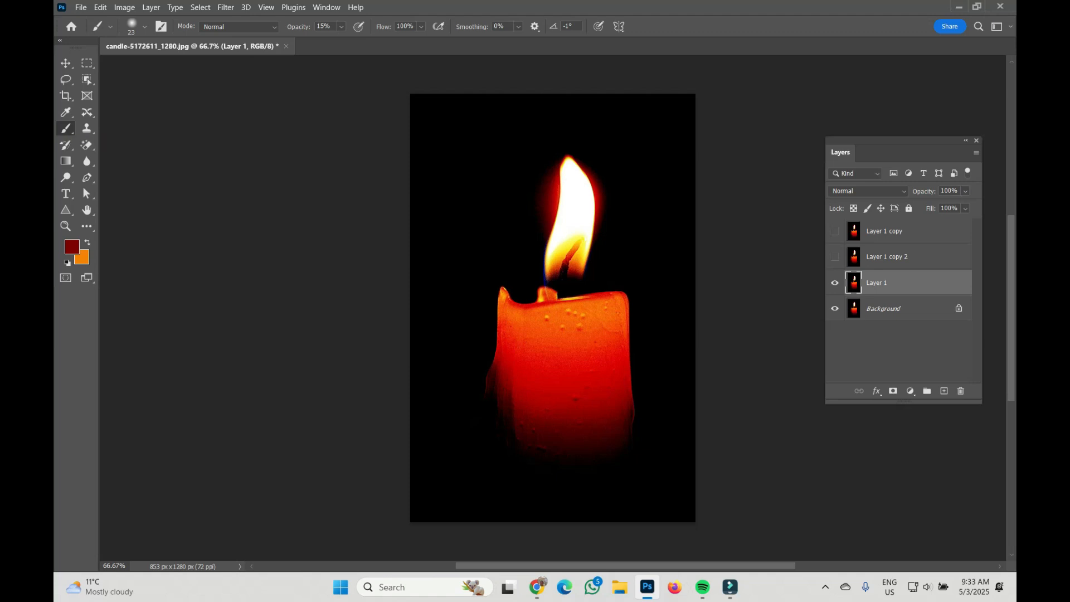
Step: Set the brush to 511 px, Linear Light mode, 30% opacity and 15% smoothing
{"action": "left_click", "coordinate": [144, 27]}
{"action": "left_click_drag", "start_coordinate": [132, 67], "coordinate": [195, 67]}
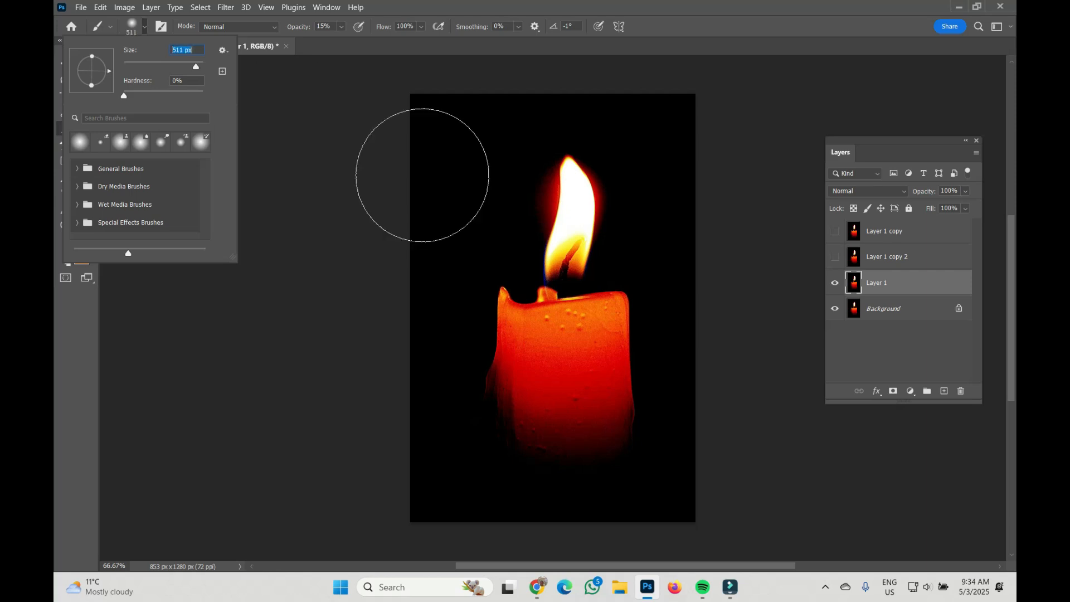
{"action": "left_click", "coordinate": [574, 205]}
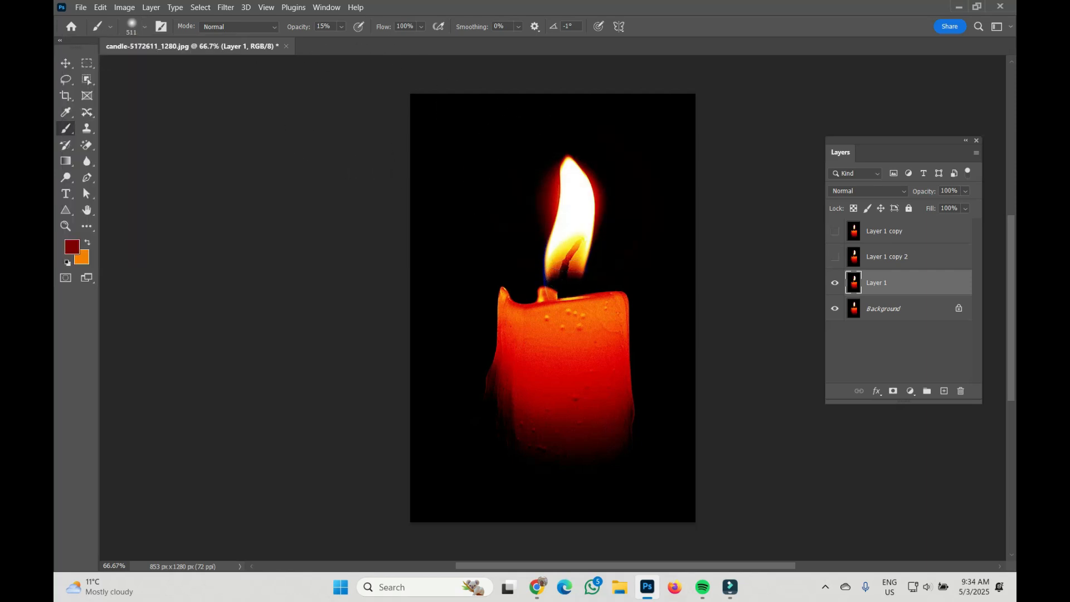
{"action": "left_click", "coordinate": [239, 27]}
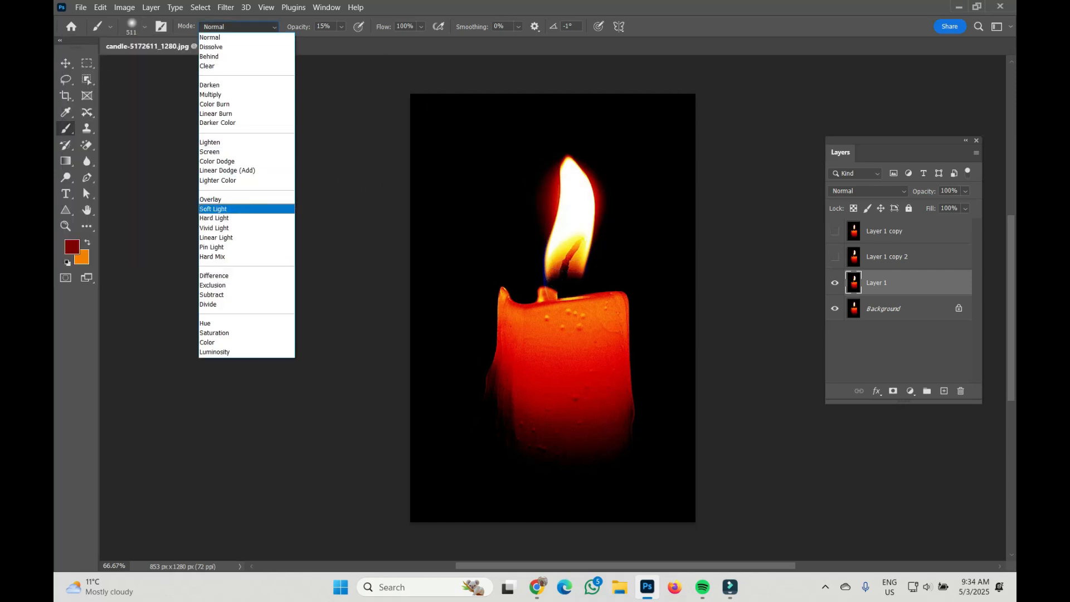
{"action": "left_click", "coordinate": [236, 237]}
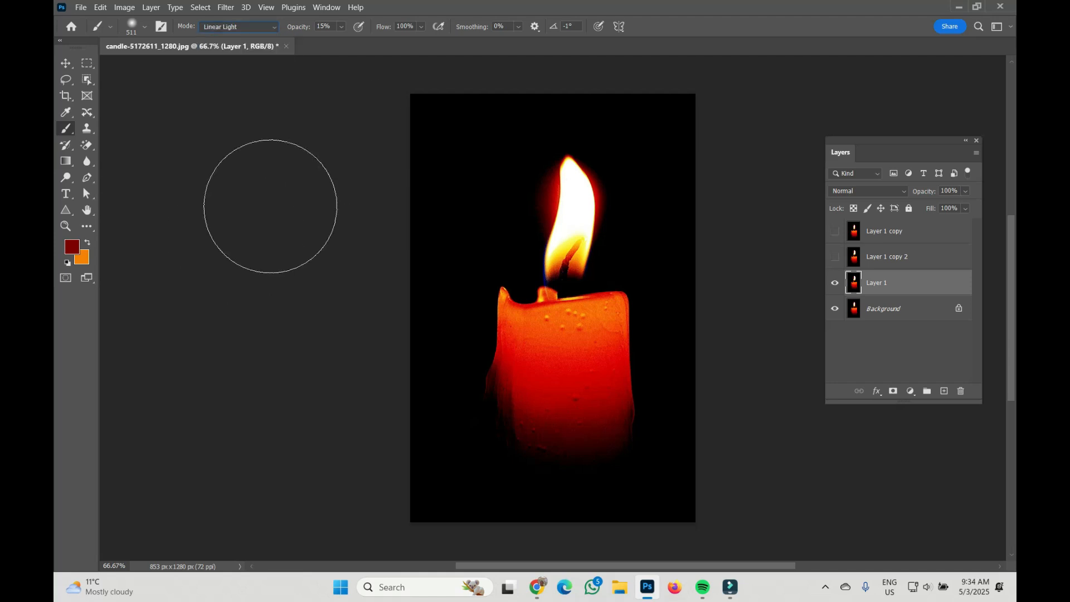
{"action": "left_click", "coordinate": [341, 27]}
{"action": "left_click_drag", "start_coordinate": [357, 41], "coordinate": [353, 40]}
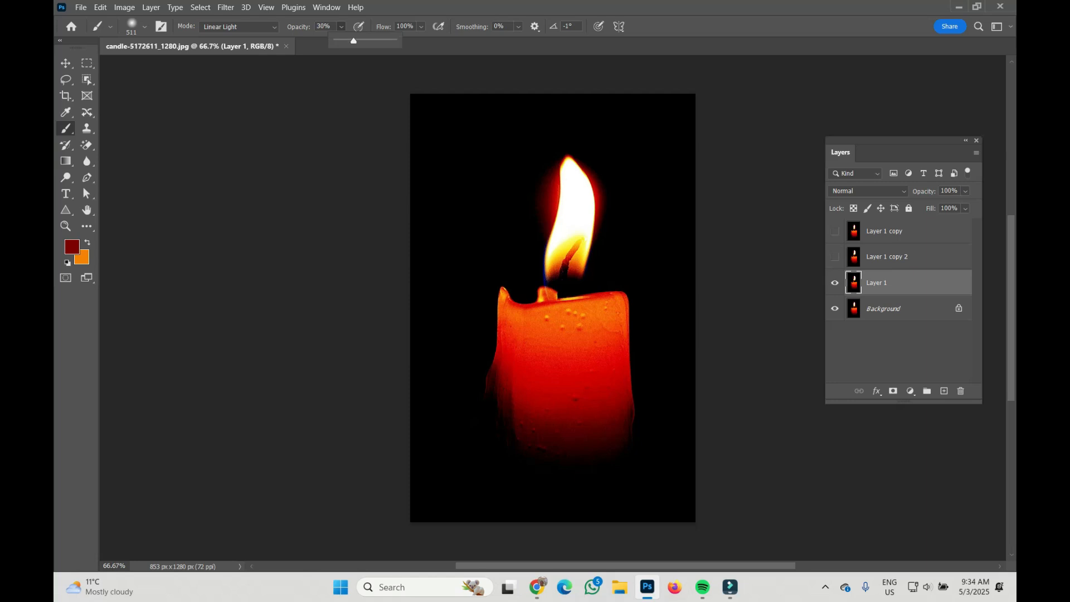
{"action": "left_click", "coordinate": [519, 27]}
{"action": "left_click_drag", "start_coordinate": [520, 41], "coordinate": [529, 41]}
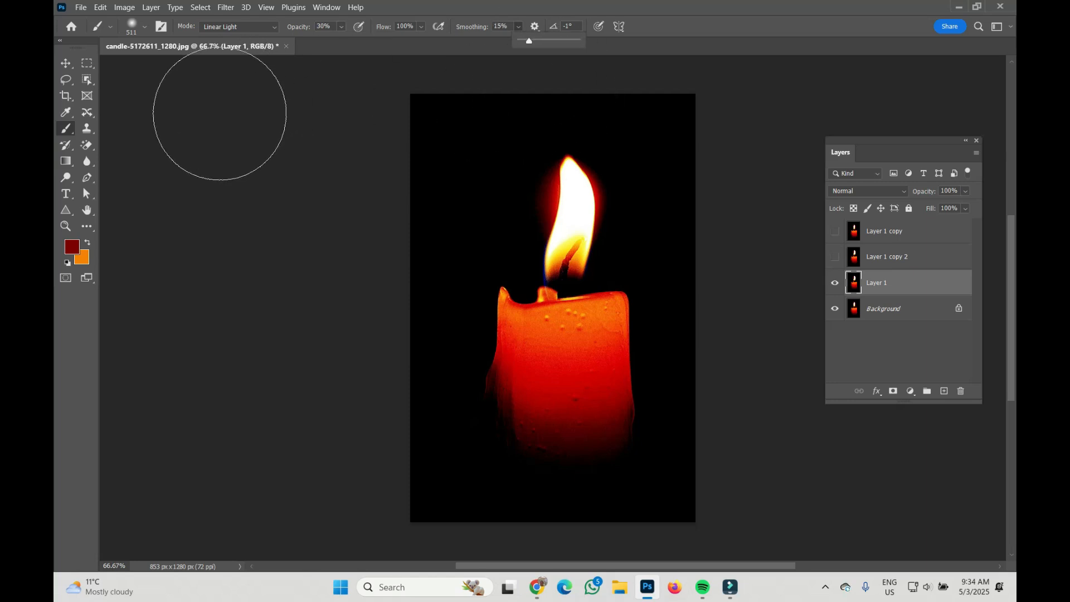
Step: Set the foreground colour to cb0600 and brush a red glow over the flame on Layer 1
{"action": "left_click", "coordinate": [72, 247]}
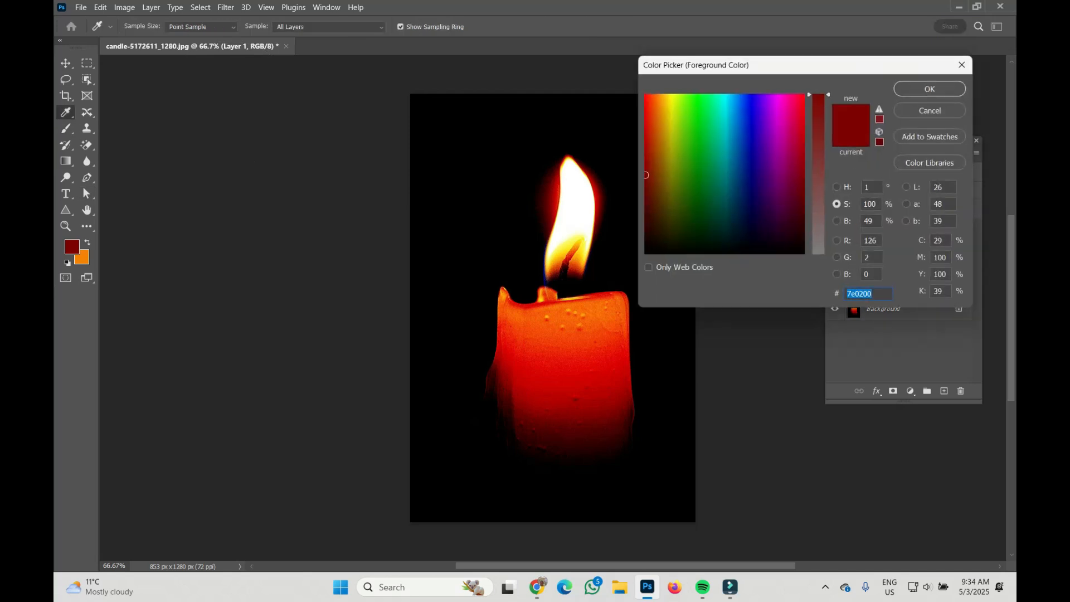
{"action": "type", "text": "cb0600"}
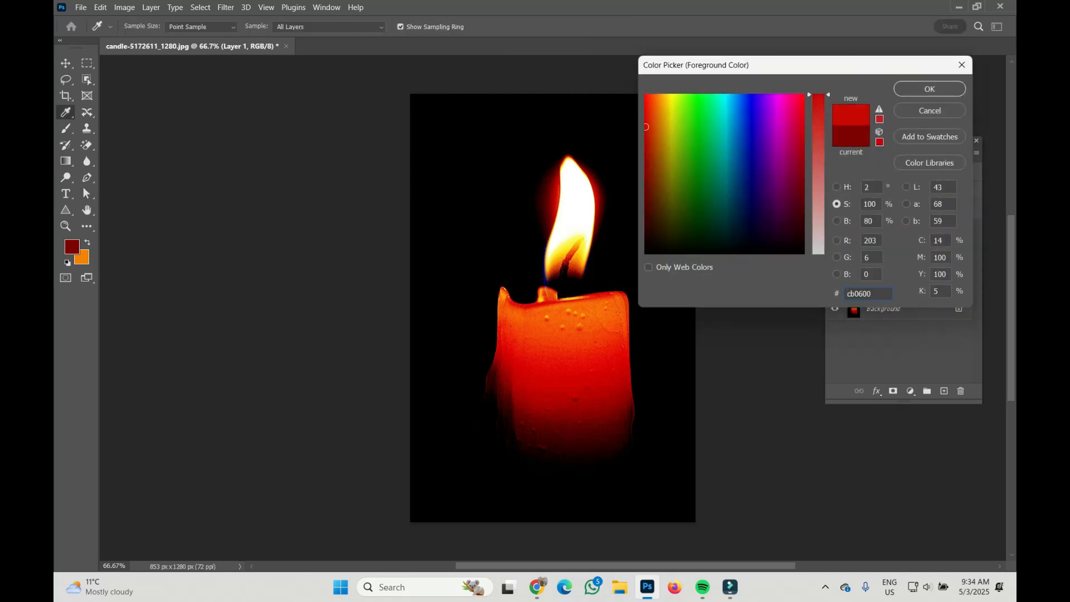
{"action": "left_click", "coordinate": [929, 88]}
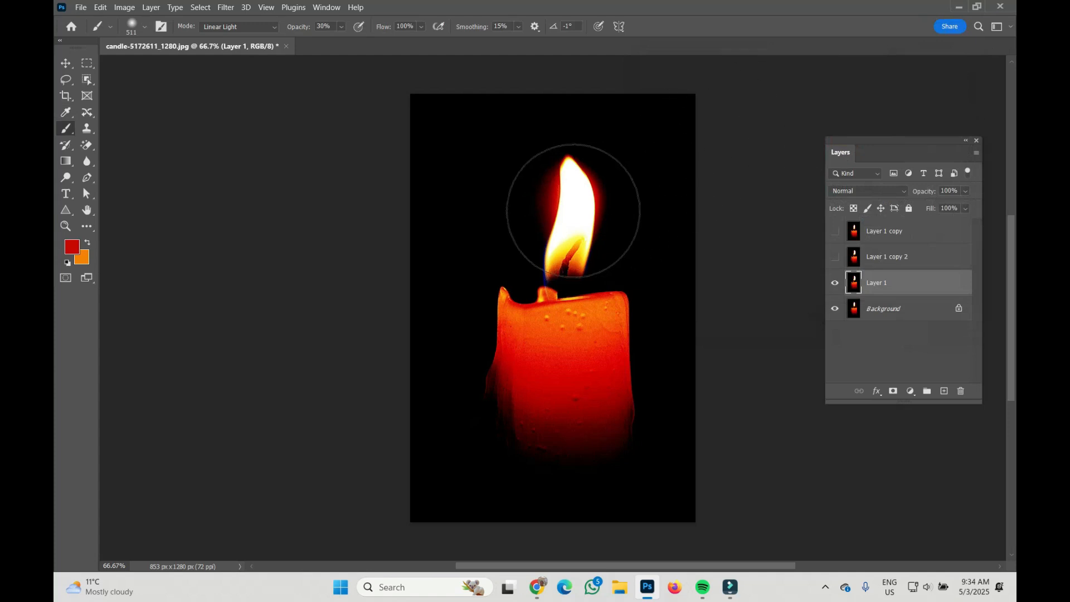
{"action": "left_click", "coordinate": [567, 200]}
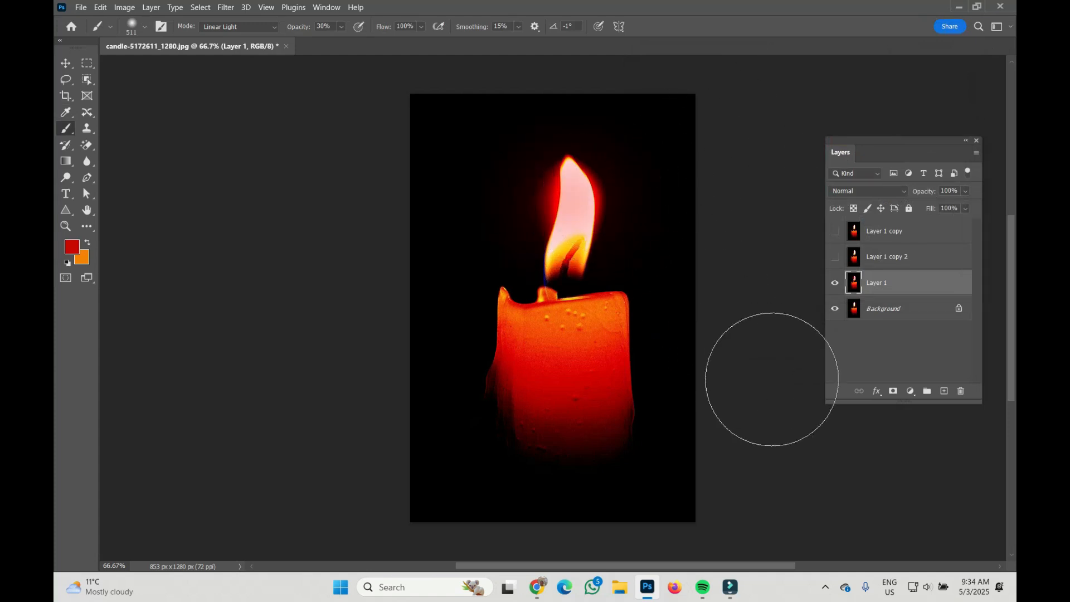
Step: Paint a red glow around the flame on the Background layer with Layer 1 temporarily hidden
{"action": "left_click", "coordinate": [908, 308]}
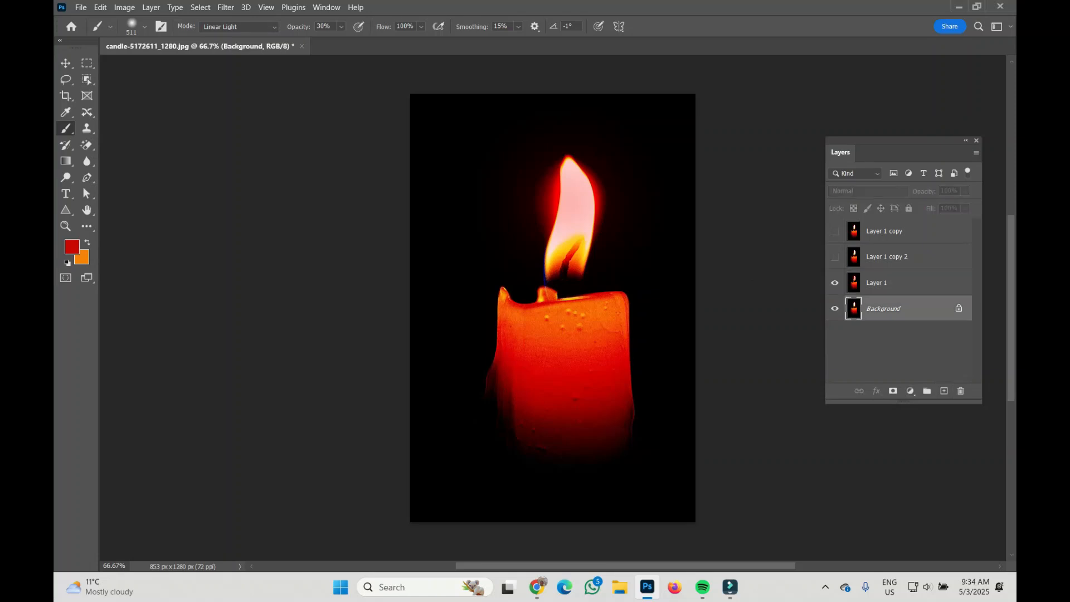
{"action": "left_click", "coordinate": [834, 282]}
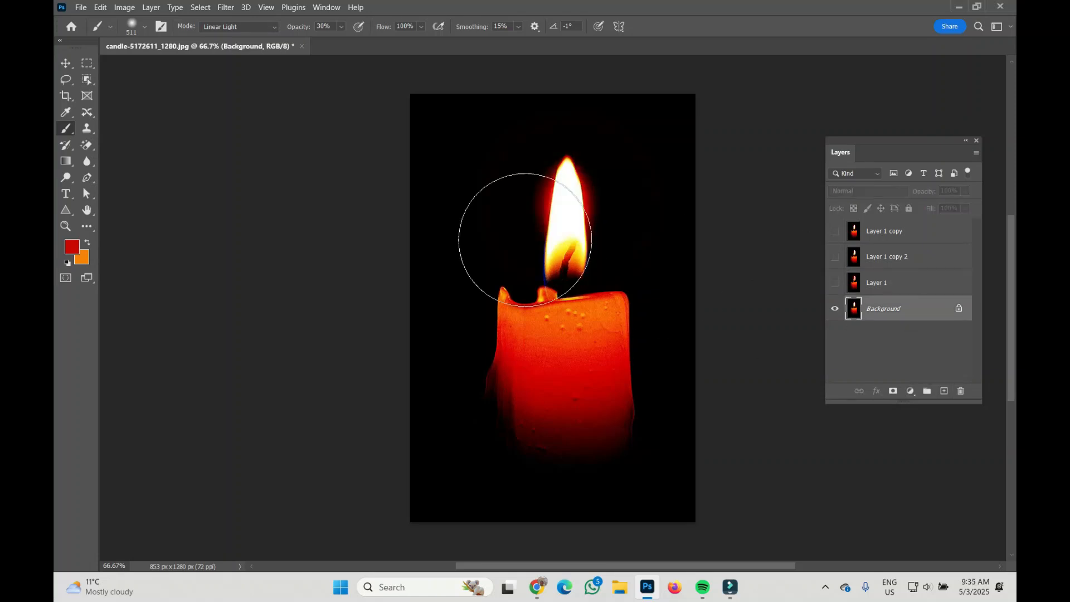
{"action": "mouse_move", "coordinate": [497, 191]}
{"action": "left_mouse_down"}
{"action": "mouse_move", "coordinate": [528, 209]}
{"action": "mouse_move", "coordinate": [545, 169]}
{"action": "mouse_move", "coordinate": [586, 162]}
{"action": "left_mouse_up"}
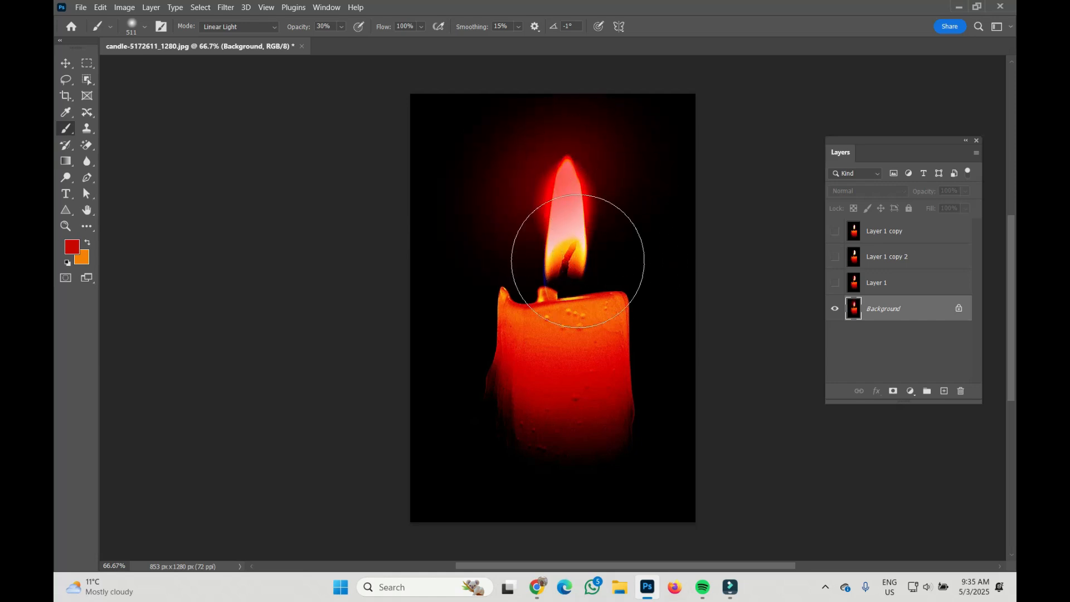
{"action": "left_click", "coordinate": [834, 282]}
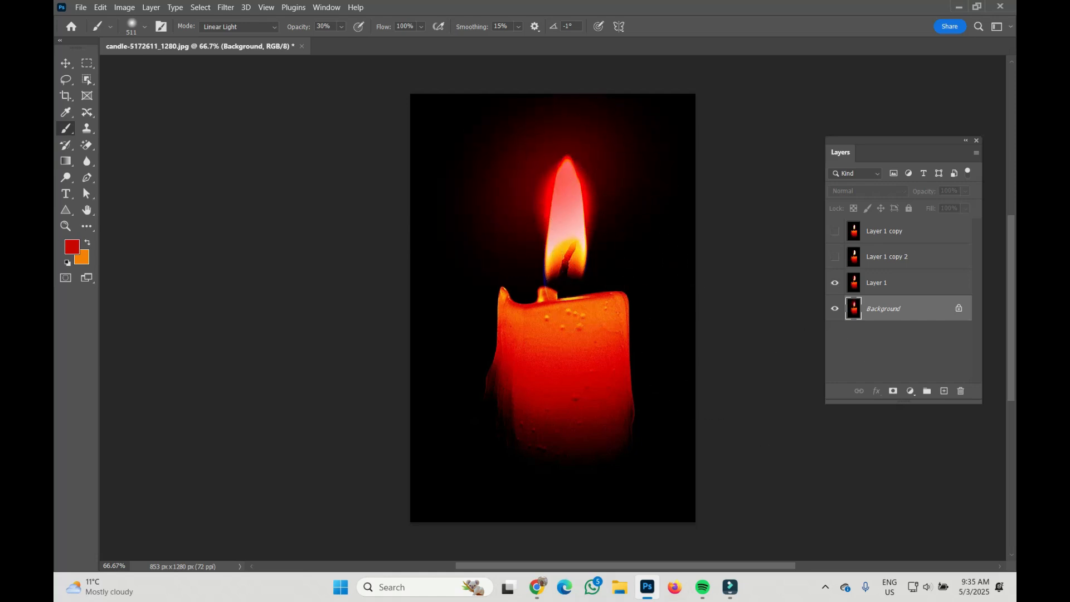
Step: Show Layer 1 copy 2 and paint a red glow over and around its flame, undoing the excess dab
{"action": "left_click", "coordinate": [835, 257]}
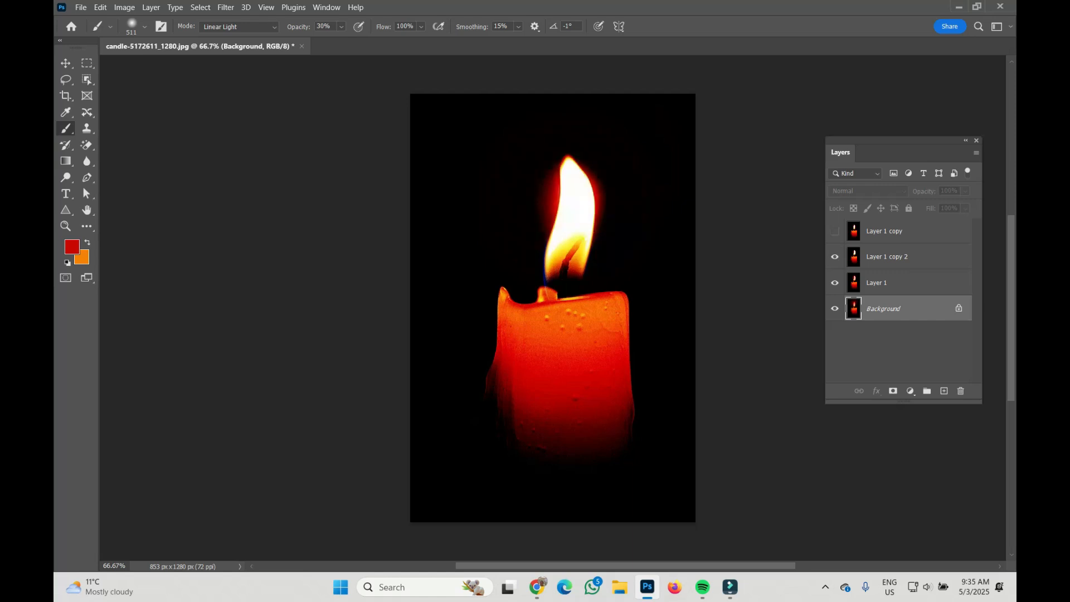
{"action": "left_click", "coordinate": [887, 256]}
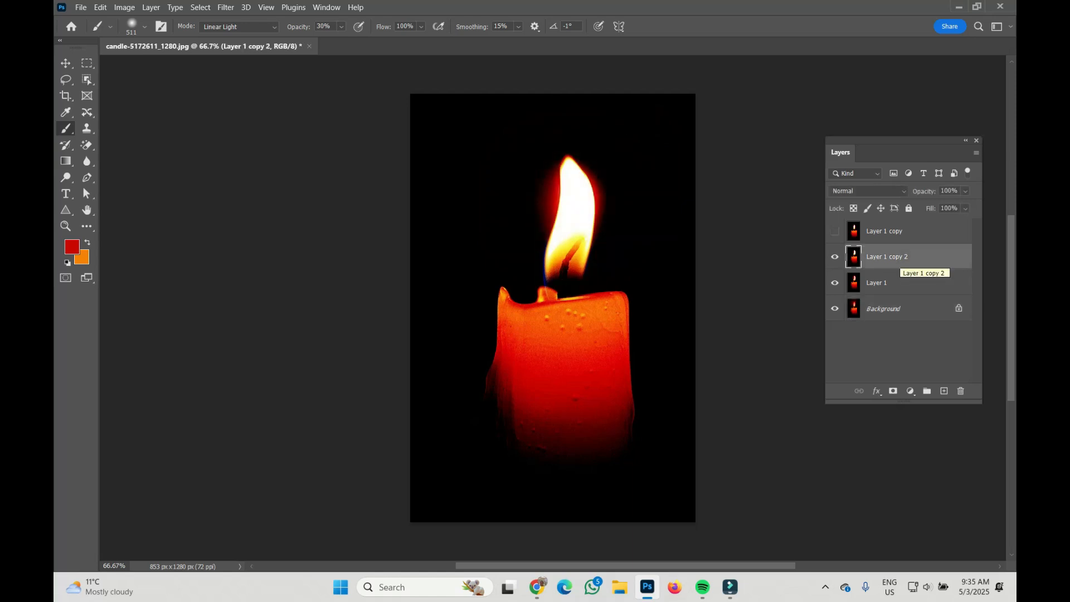
{"action": "mouse_move", "coordinate": [520, 203]}
{"action": "left_mouse_down"}
{"action": "mouse_move", "coordinate": [609, 131]}
{"action": "mouse_move", "coordinate": [633, 179]}
{"action": "mouse_move", "coordinate": [633, 210]}
{"action": "mouse_move", "coordinate": [583, 246]}
{"action": "mouse_move", "coordinate": [574, 179]}
{"action": "mouse_move", "coordinate": [618, 230]}
{"action": "left_mouse_up"}
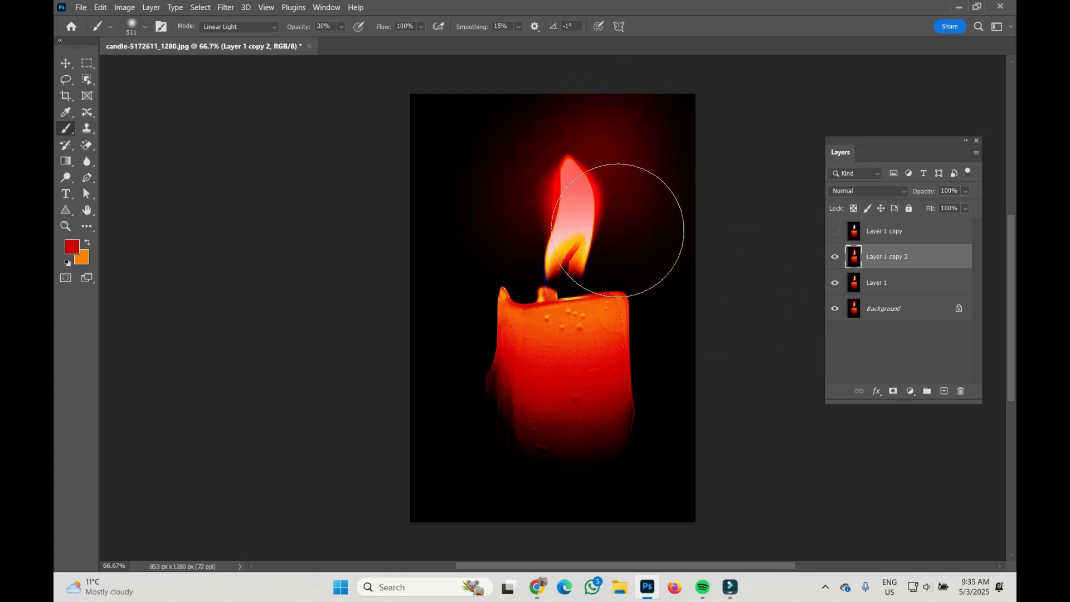
{"action": "left_click", "coordinate": [618, 230]}
{"action": "key", "text": "ctrl+z"}
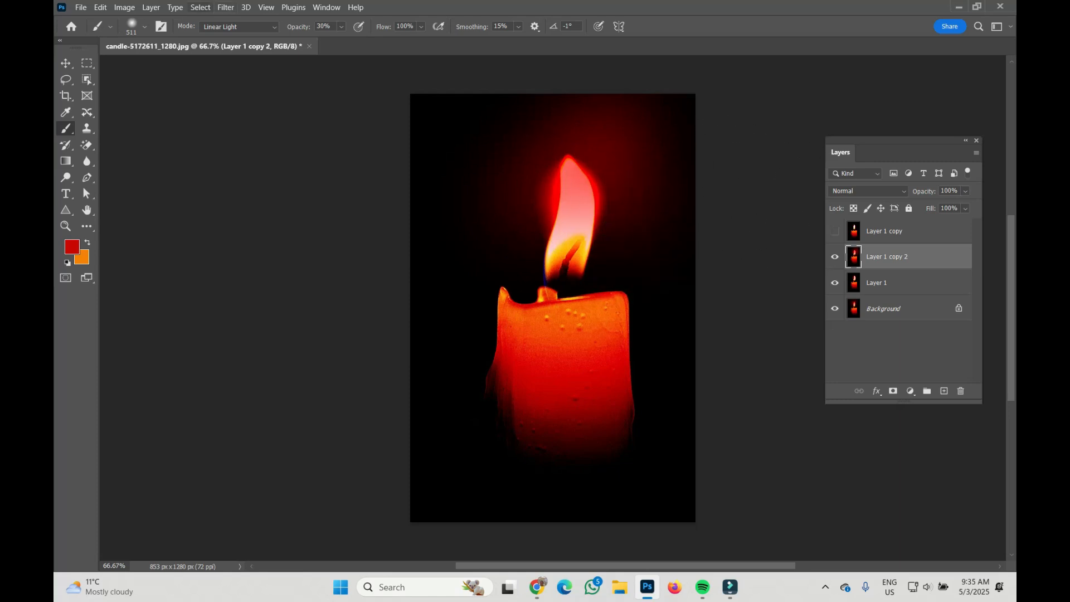
Step: Liquify the flame on Layer 1 copy 2, pushing its tip slightly upward with Forward Warp
{"action": "left_click", "coordinate": [225, 7]}
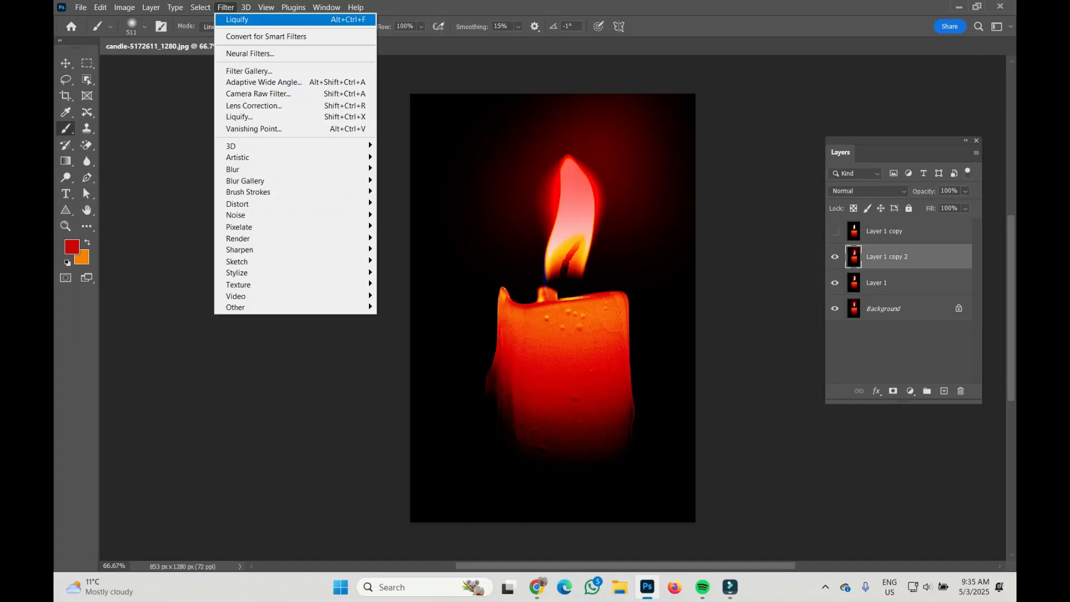
{"action": "left_click", "coordinate": [240, 116]}
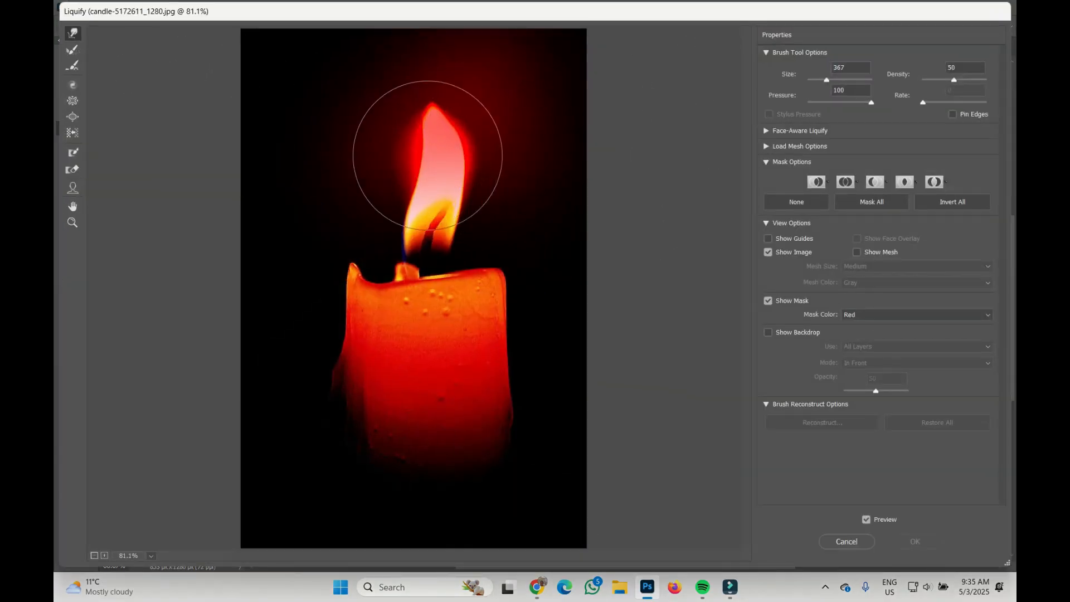
{"action": "mouse_move", "coordinate": [439, 156]}
{"action": "left_mouse_down"}
{"action": "mouse_move", "coordinate": [396, 148]}
{"action": "mouse_move", "coordinate": [421, 152]}
{"action": "mouse_move", "coordinate": [409, 152]}
{"action": "mouse_move", "coordinate": [439, 136]}
{"action": "left_mouse_up"}
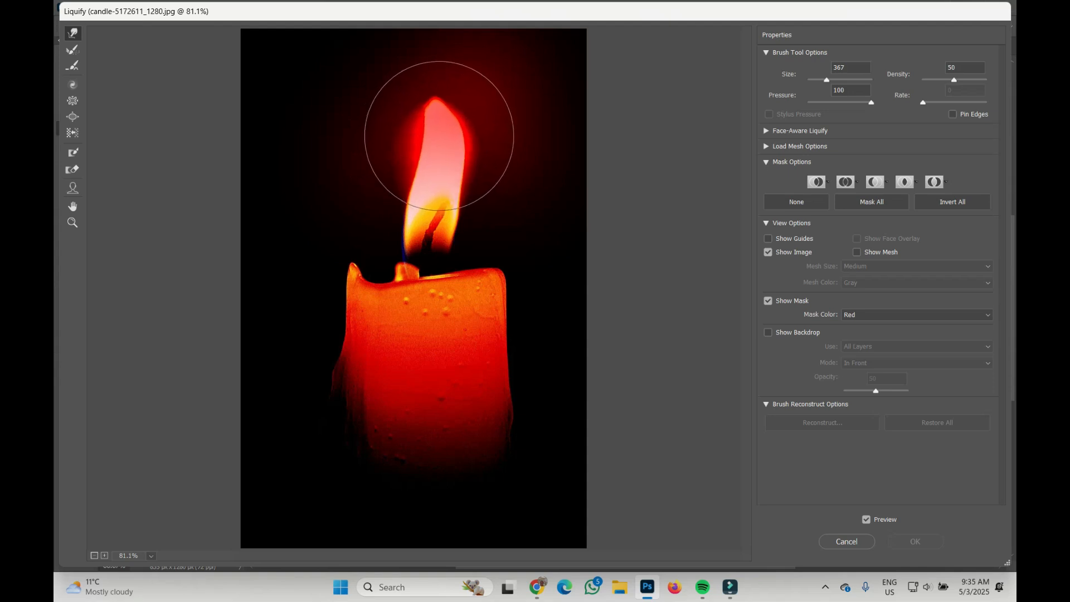
{"action": "left_click", "coordinate": [915, 541]}
Step: Duplicate Layer 1 copy 2 and brush one more dab of red glow over the right side of the duplicate's flame
{"action": "key", "text": "ctrl+j"}
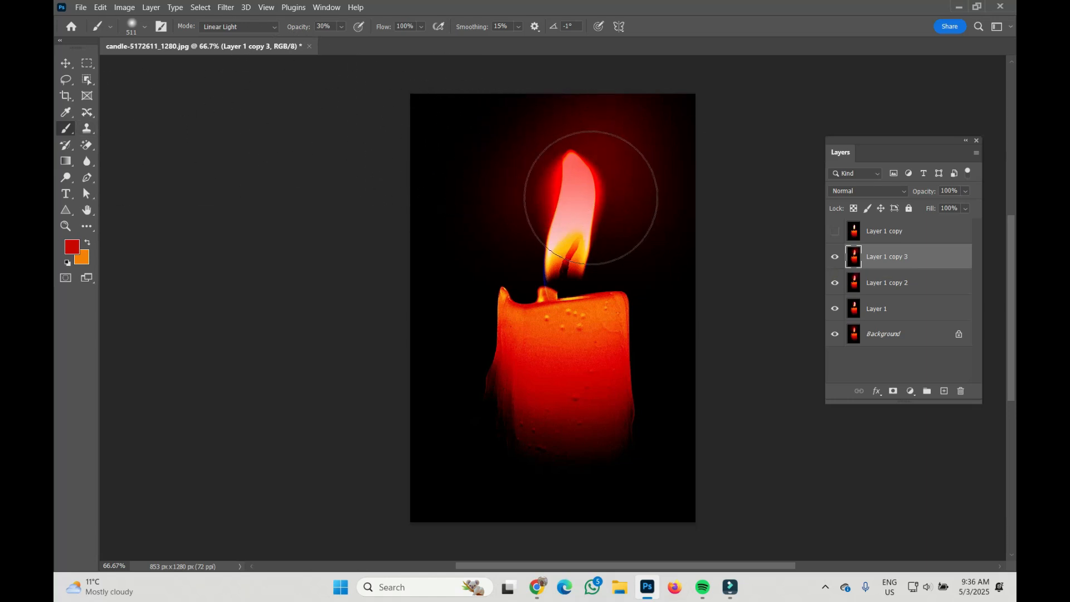
{"action": "left_click", "coordinate": [604, 218]}
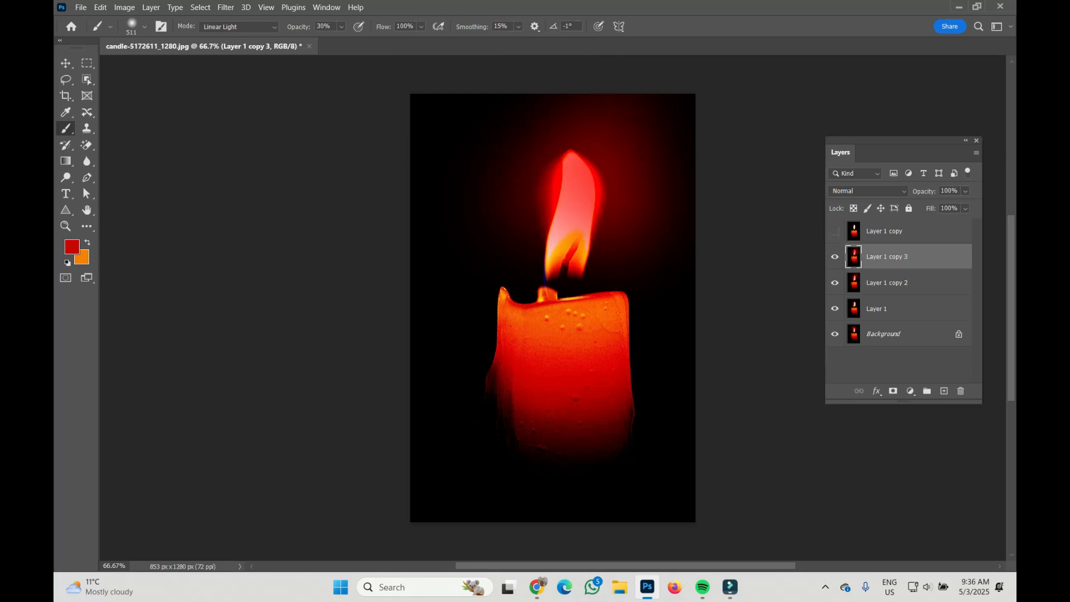
Step: Liquify the flame on Layer 1 copy 3, bending its upper part left into an S-shaped curve
{"action": "key", "text": "alt+t"}
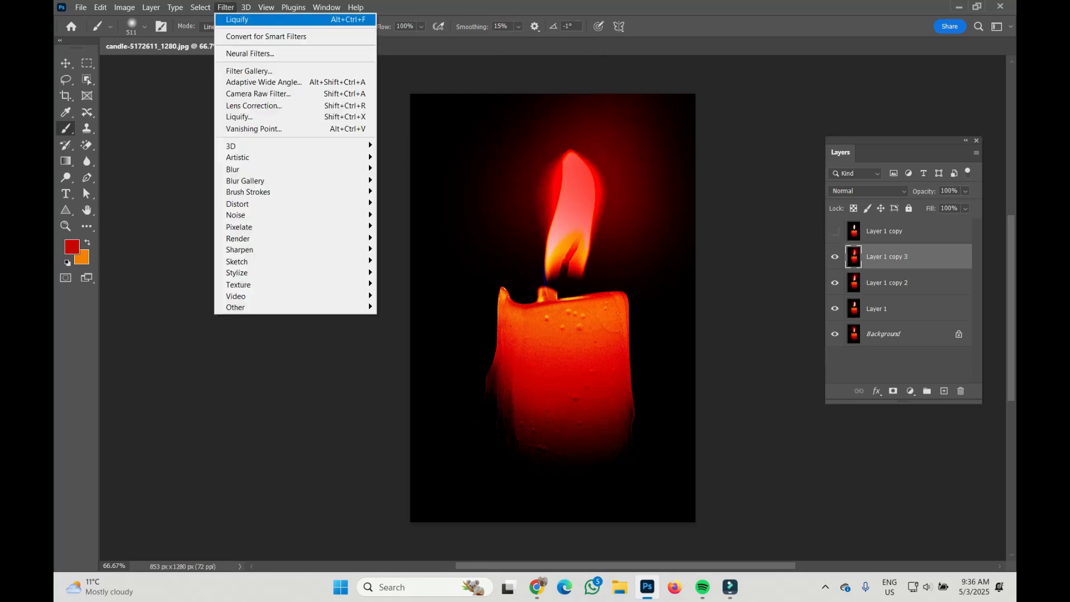
{"action": "left_click", "coordinate": [239, 116]}
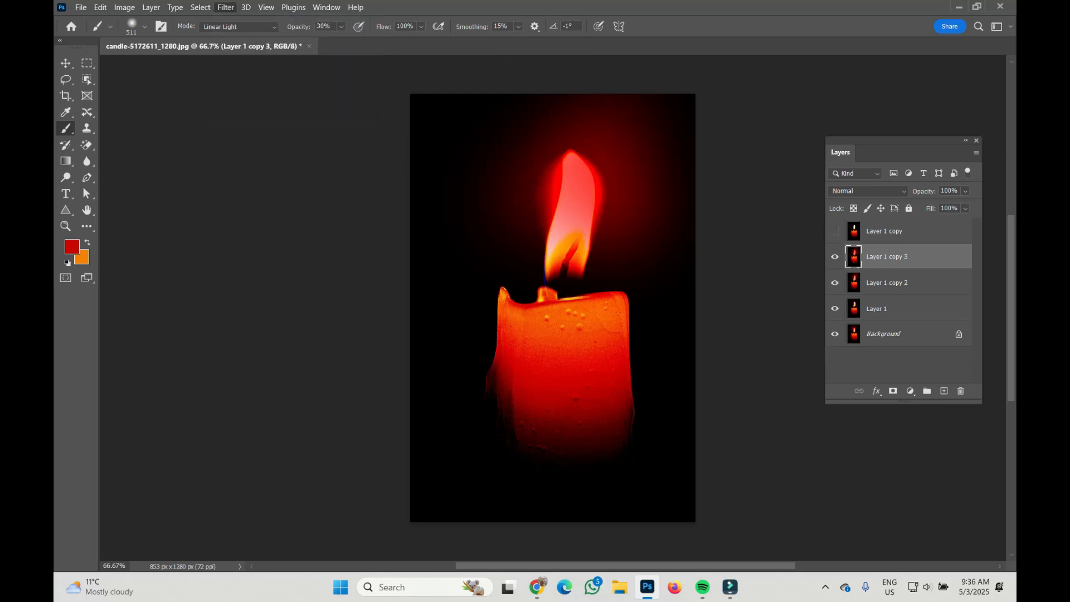
{"action": "mouse_move", "coordinate": [394, 144]}
{"action": "left_mouse_down"}
{"action": "mouse_move", "coordinate": [370, 136]}
{"action": "mouse_move", "coordinate": [423, 161]}
{"action": "mouse_move", "coordinate": [406, 151]}
{"action": "left_mouse_up"}
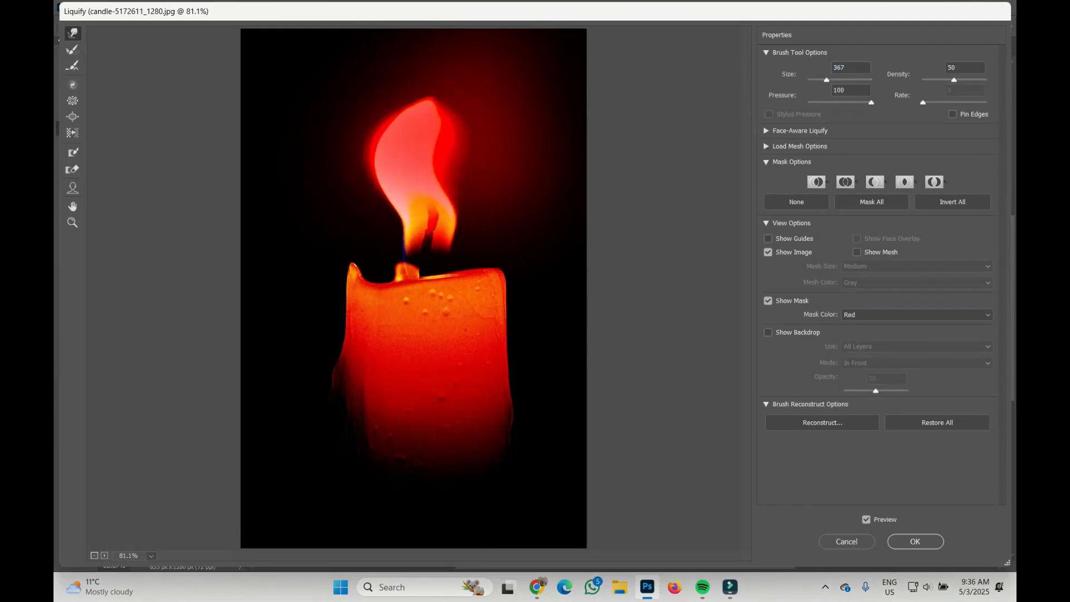
{"action": "left_click", "coordinate": [915, 541]}
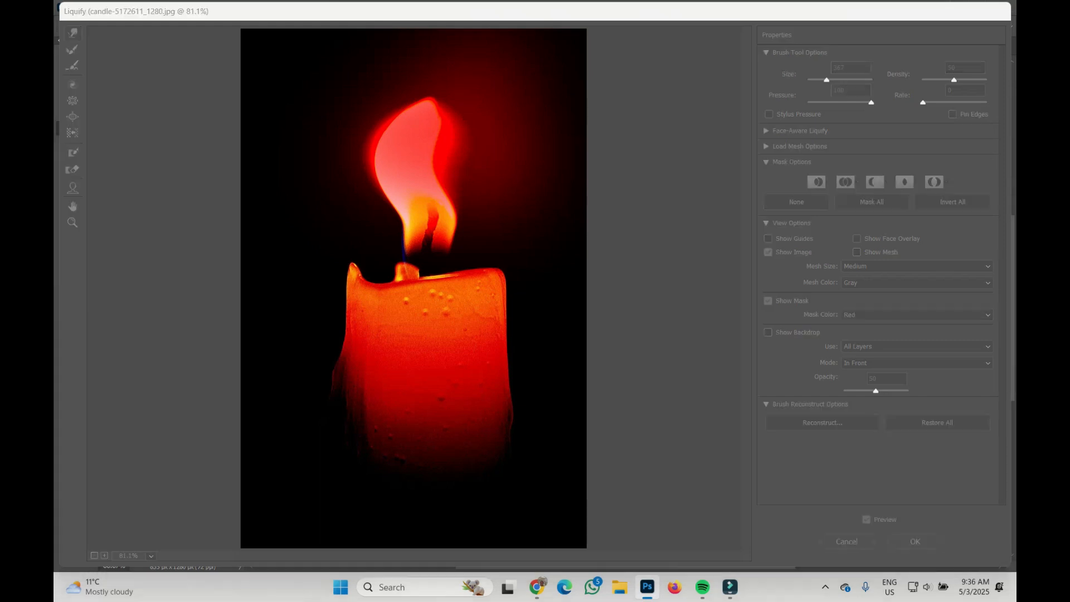
Step: Show Layer 1 copy and brush a faint red glow on both sides of its flame, undoing the excess dabs
{"action": "left_click", "coordinate": [834, 231]}
{"action": "left_click", "coordinate": [884, 230]}
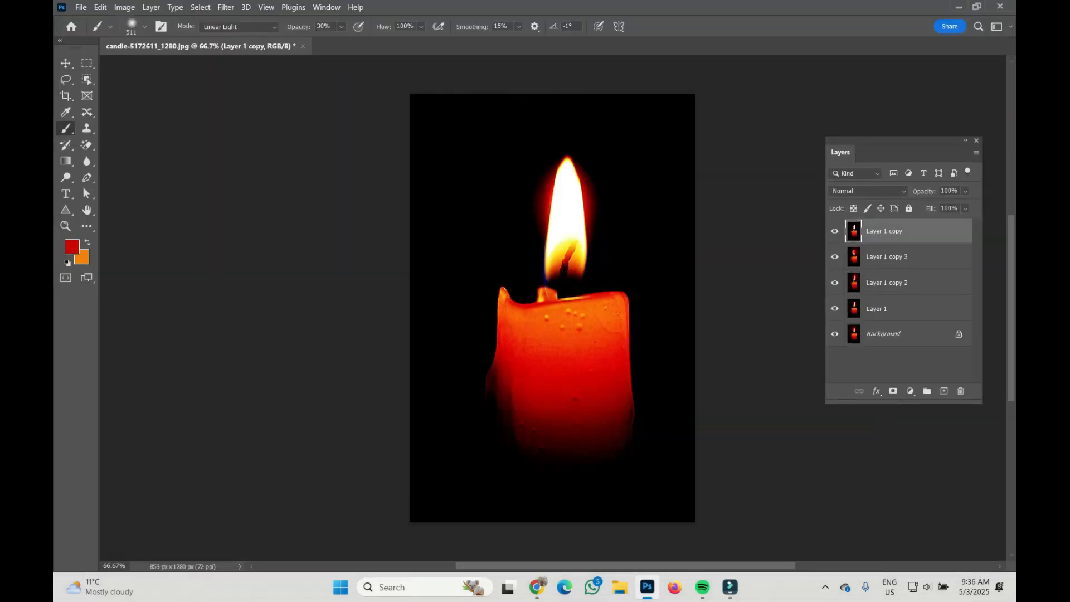
{"action": "left_click", "coordinate": [530, 189]}
{"action": "left_click", "coordinate": [525, 157]}
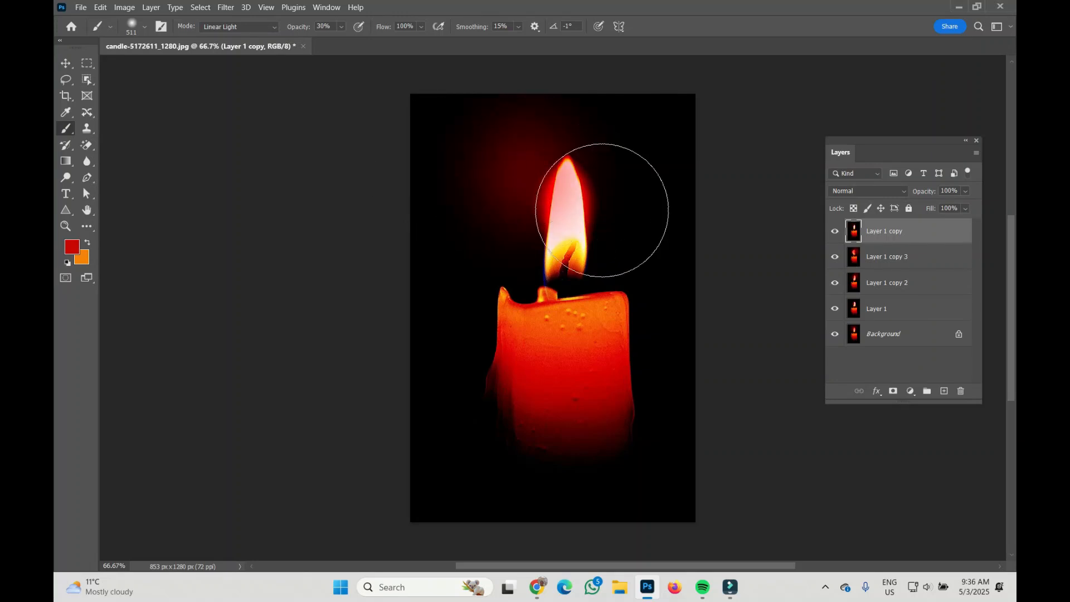
{"action": "key", "text": "ctrl+z"}
{"action": "left_click", "coordinate": [613, 231]}
{"action": "key", "text": "ctrl+z"}
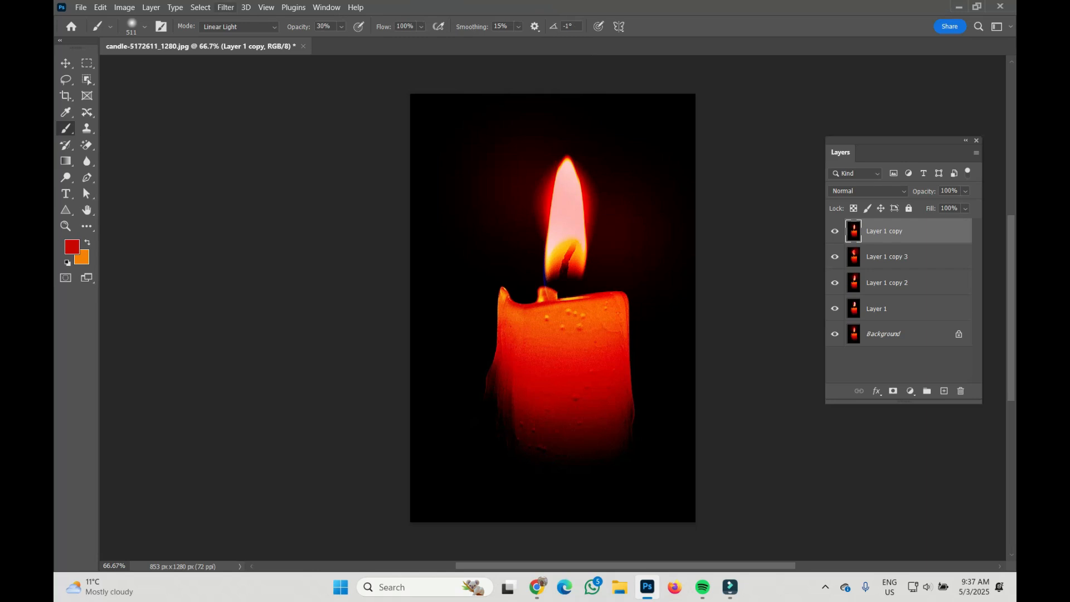
Step: Liquify the flame on Layer 1 copy, stretching its tip upward and bulging its left side outward
{"action": "left_click", "coordinate": [226, 7]}
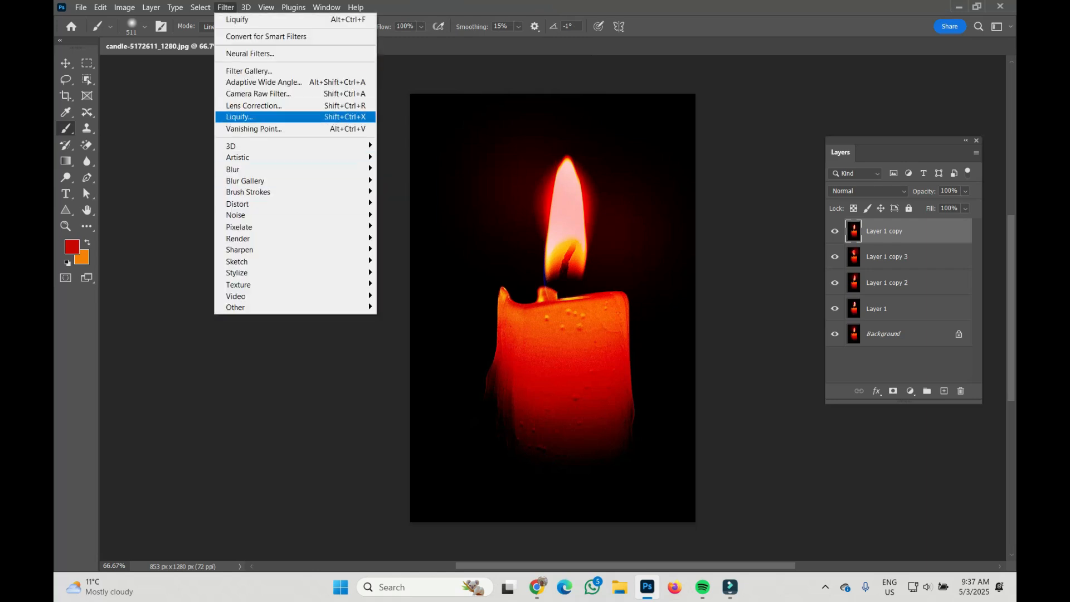
{"action": "left_click", "coordinate": [240, 117]}
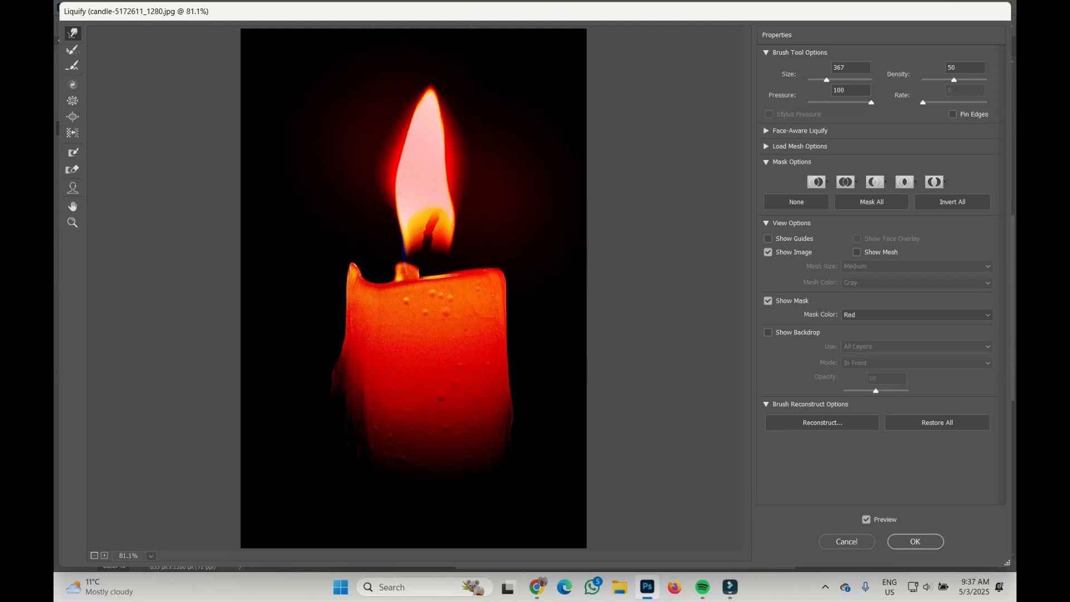
{"action": "left_click", "coordinate": [936, 539]}
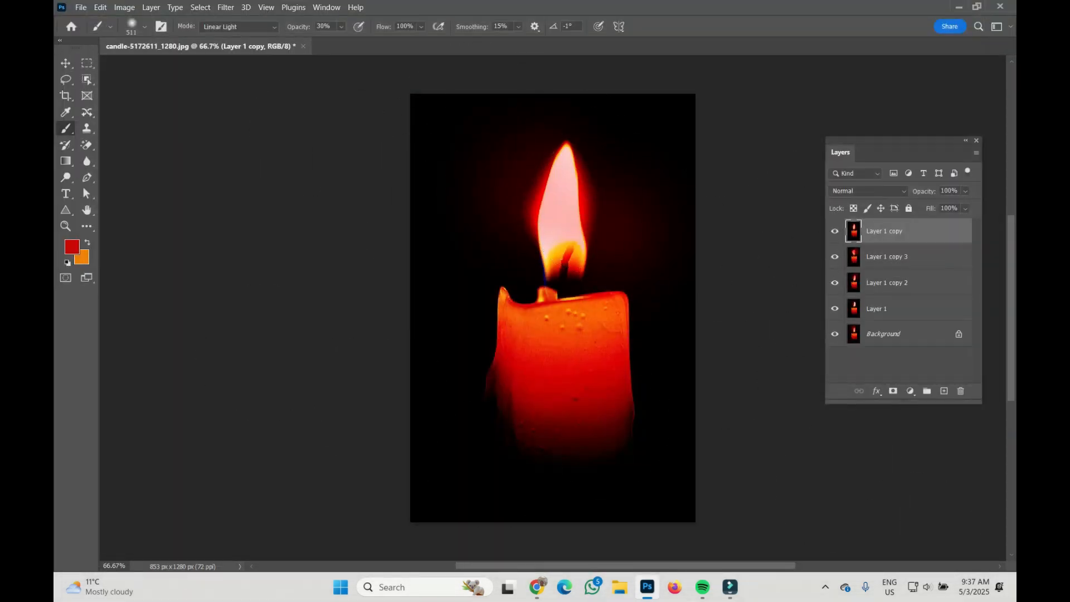
Step: Open the Timeline and set its type to frame animation
{"action": "left_click", "coordinate": [326, 7]}
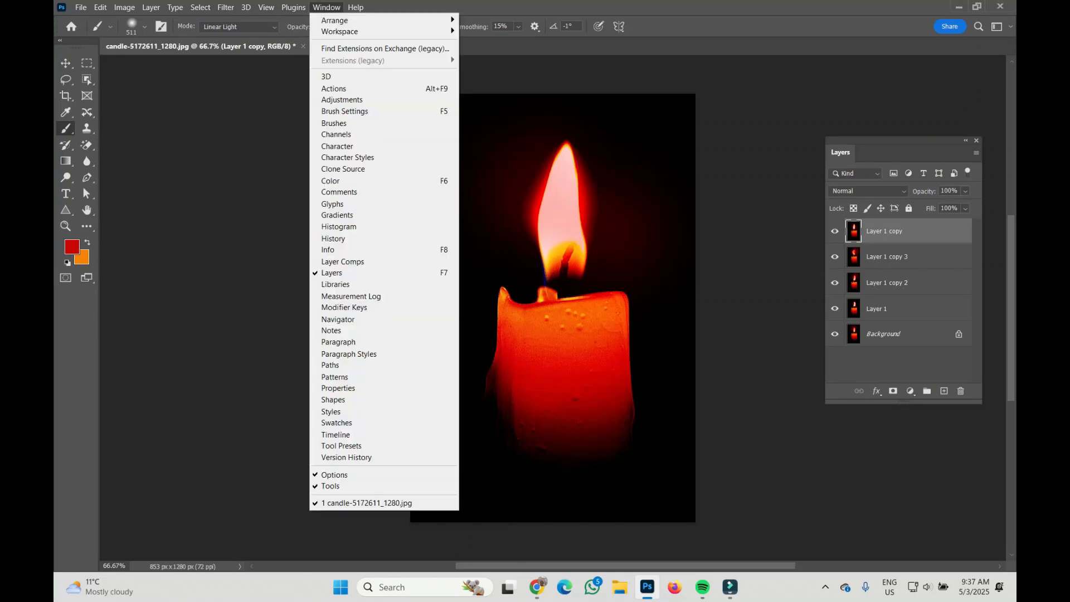
{"action": "left_click", "coordinate": [336, 434]}
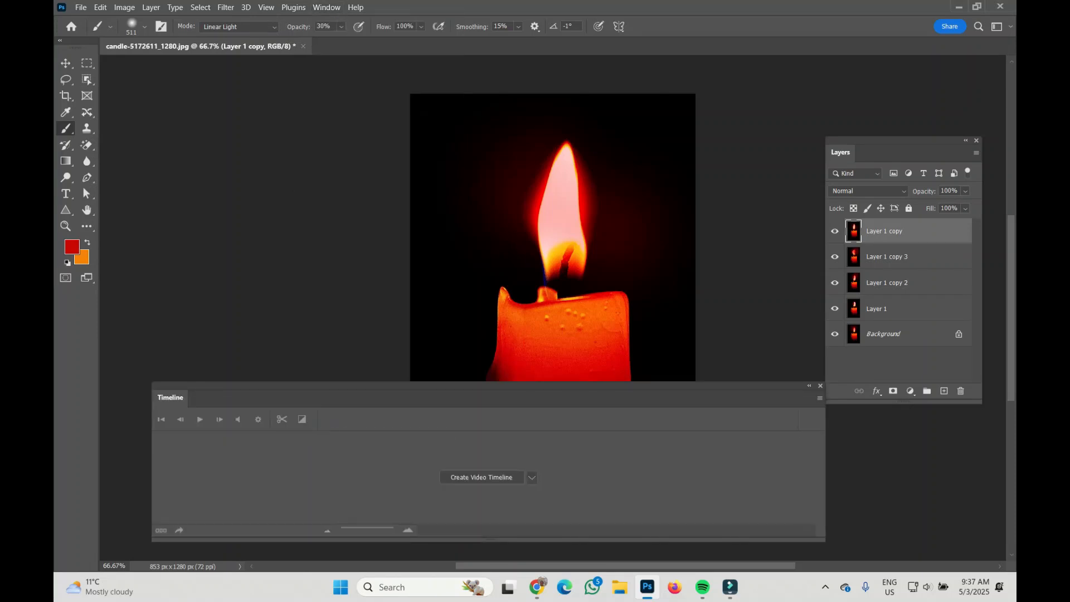
{"action": "left_click", "coordinate": [532, 477]}
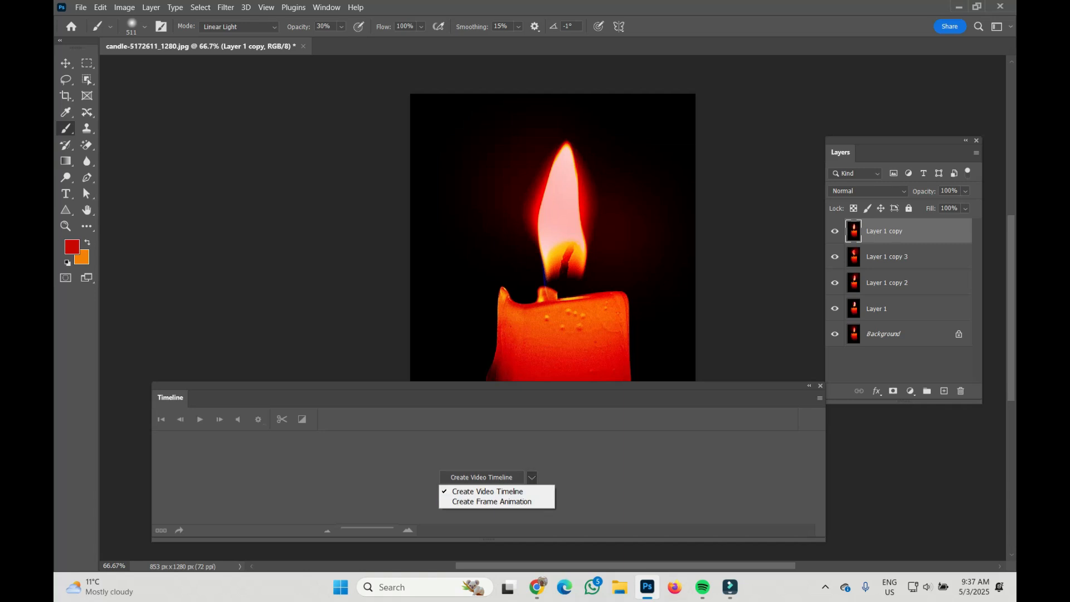
{"action": "left_click", "coordinate": [491, 501]}
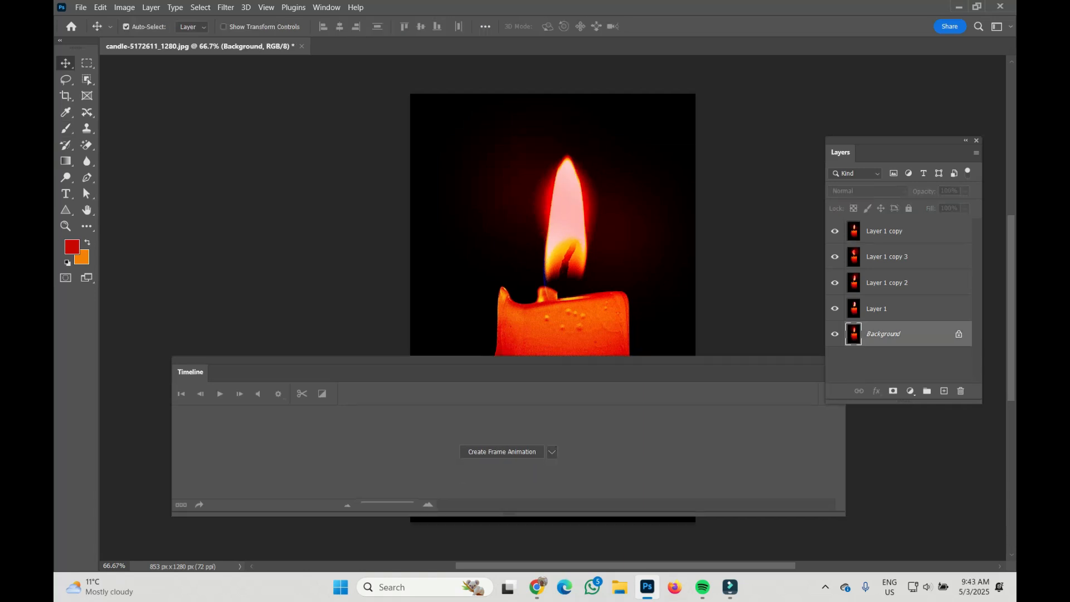
Step: Hide every layer except Background and create the frame animation with it as the first frame
{"action": "left_click", "coordinate": [835, 230]}
{"action": "left_click", "coordinate": [835, 256]}
{"action": "left_click", "coordinate": [835, 282]}
{"action": "left_click", "coordinate": [835, 308]}
{"action": "left_click", "coordinate": [501, 451]}
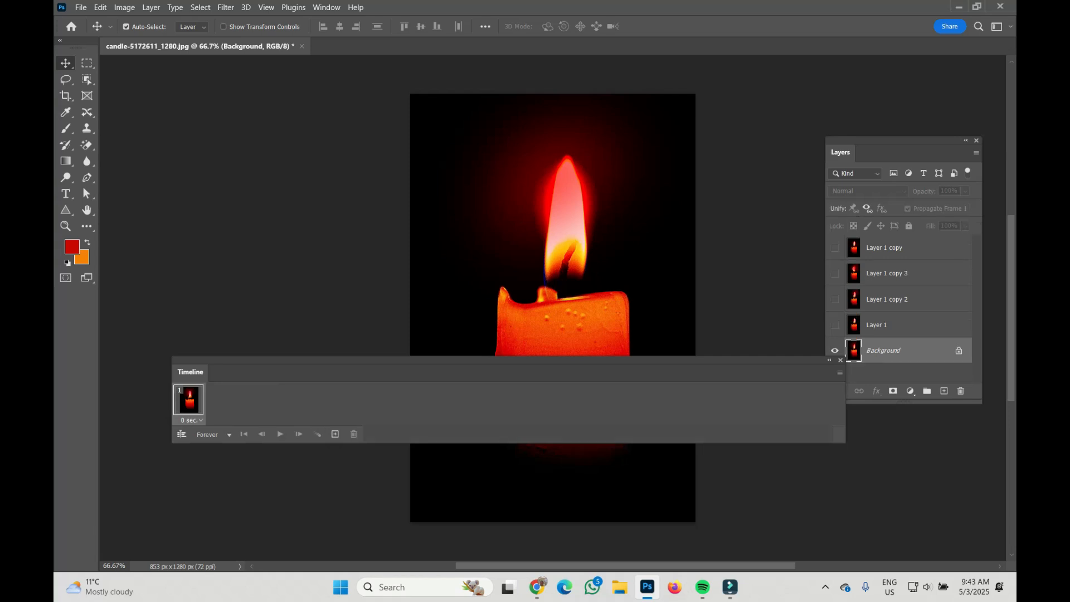
Step: Add frame 2 with Layer 1 shown and frame 3 with Layer 1 copy 2 also shown
{"action": "left_click", "coordinate": [335, 433]}
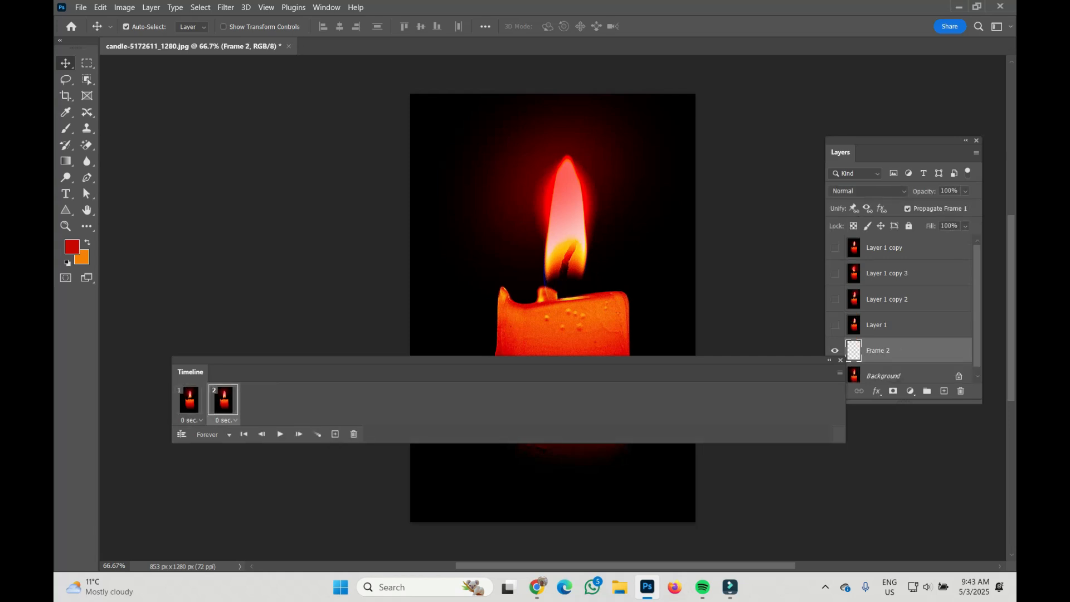
{"action": "left_click_drag", "start_coordinate": [835, 375], "coordinate": [835, 325]}
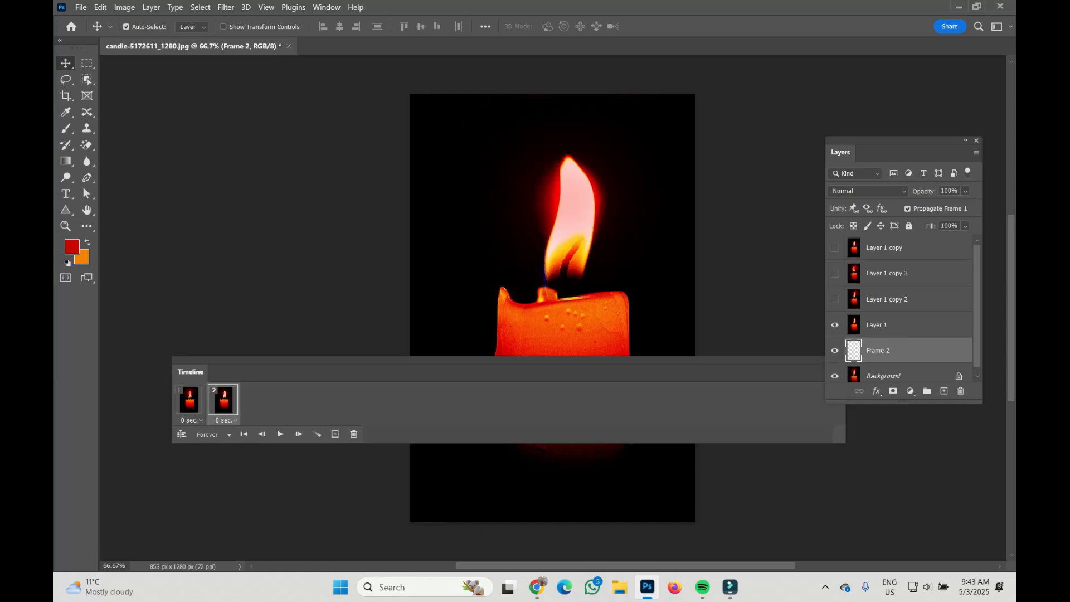
{"action": "left_click", "coordinate": [335, 434]}
{"action": "left_click", "coordinate": [835, 299]}
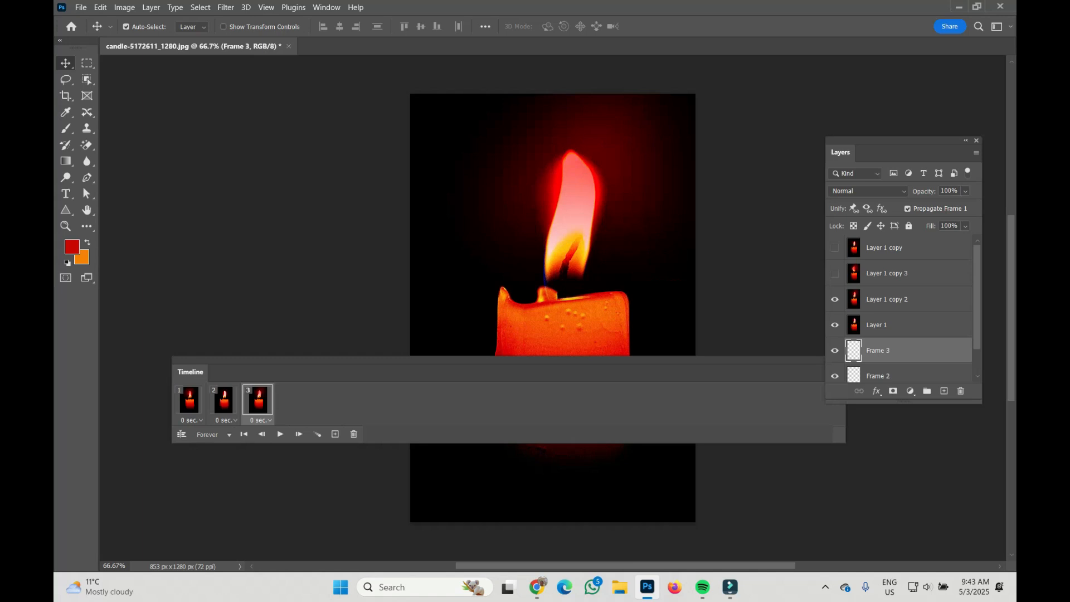
Step: Add frame 4 with Layer 1 copy 3 also shown and frame 5 with Layer 1 copy also shown
{"action": "left_click", "coordinate": [335, 434]}
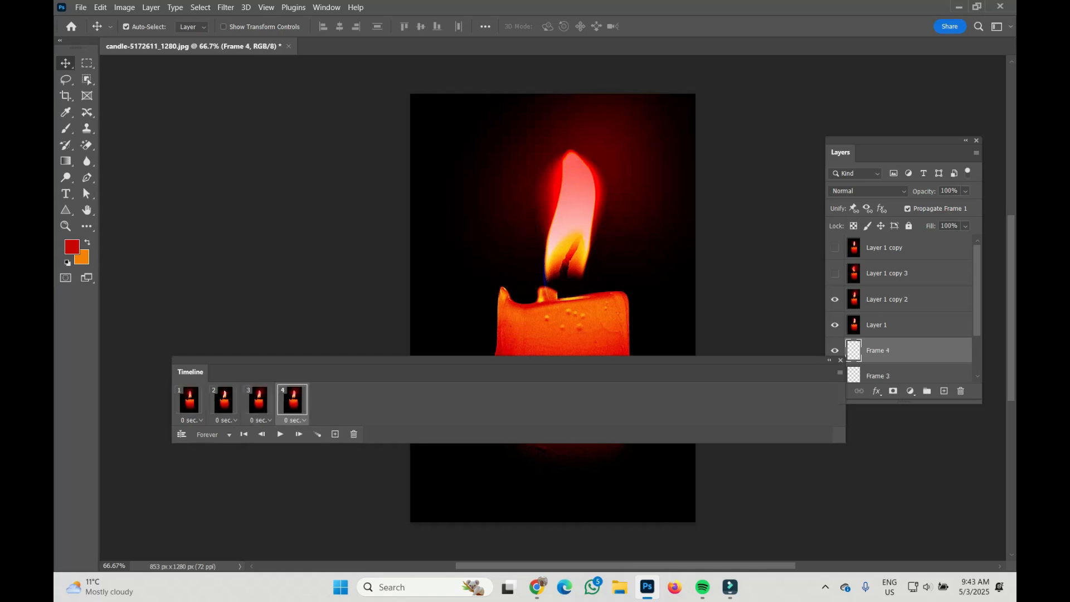
{"action": "left_click", "coordinate": [835, 273]}
{"action": "left_click", "coordinate": [335, 434]}
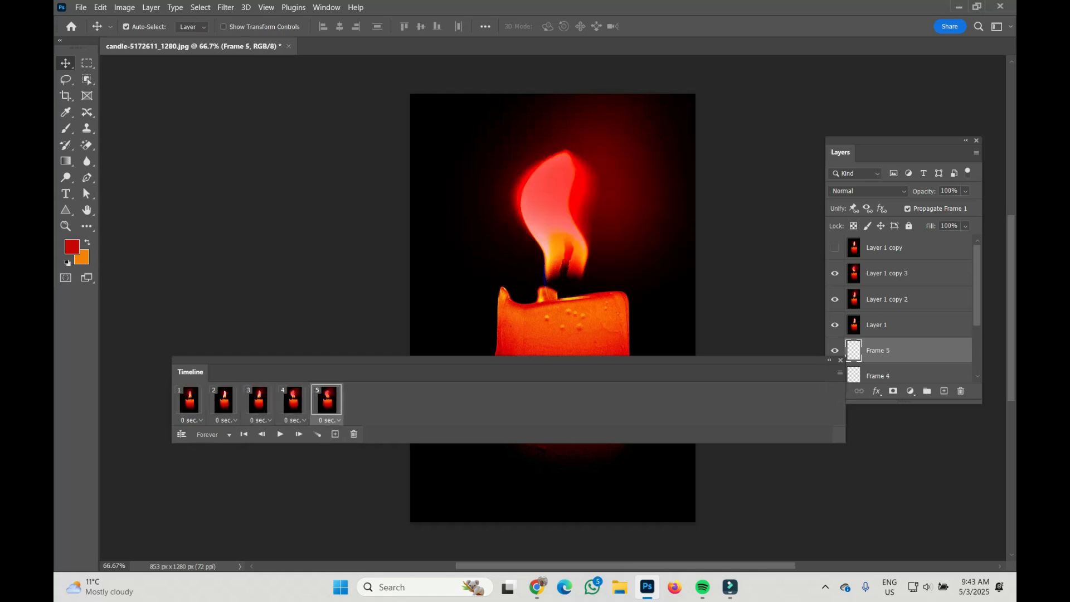
{"action": "left_click", "coordinate": [834, 247]}
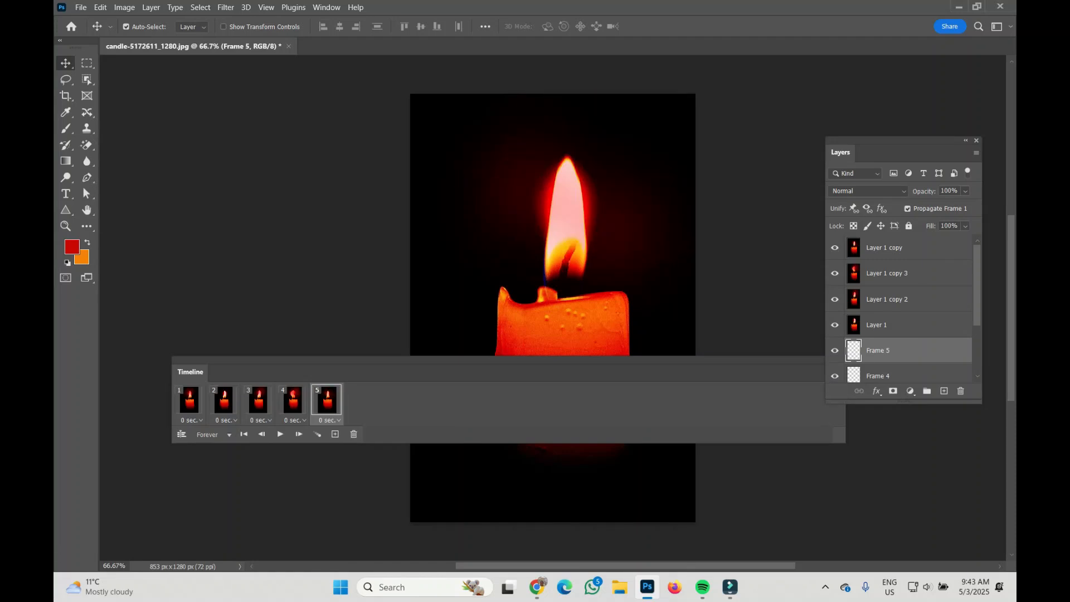
Step: Add frame 6 with all three Layer 1 copies hidden and frame 7 with Layer 1 copy 3 shown again
{"action": "left_click", "coordinate": [335, 433]}
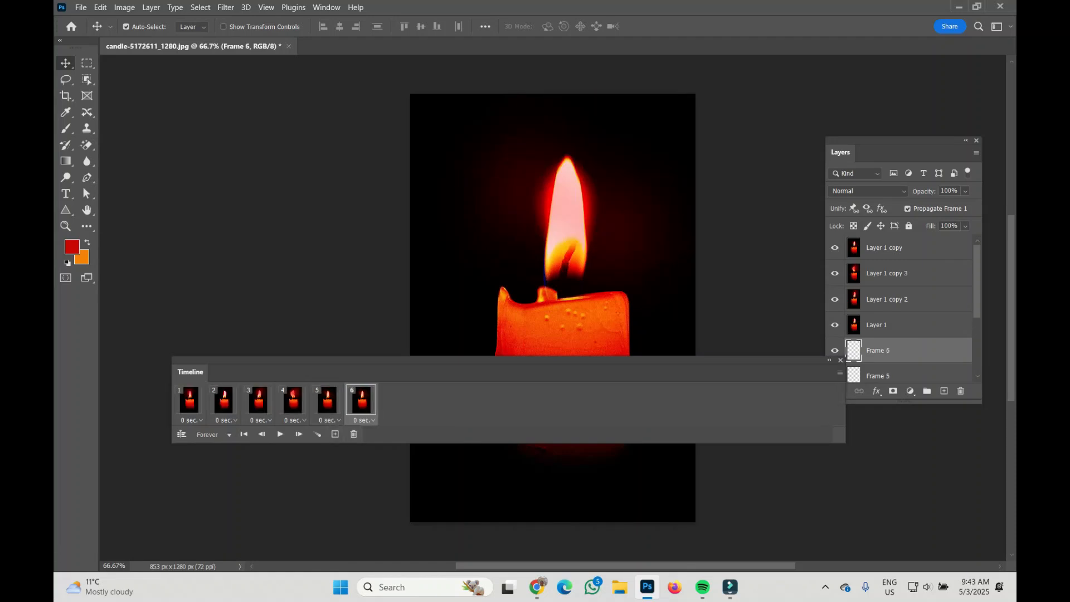
{"action": "left_click", "coordinate": [835, 299]}
{"action": "left_click", "coordinate": [835, 273]}
{"action": "left_click", "coordinate": [835, 247]}
{"action": "left_click", "coordinate": [335, 433]}
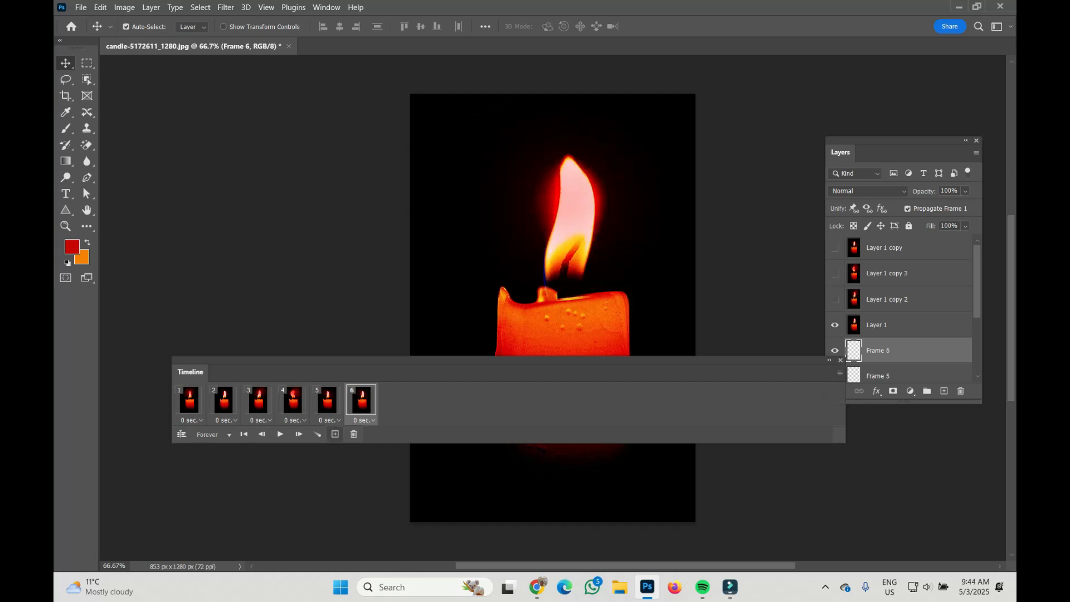
{"action": "left_click", "coordinate": [835, 273]}
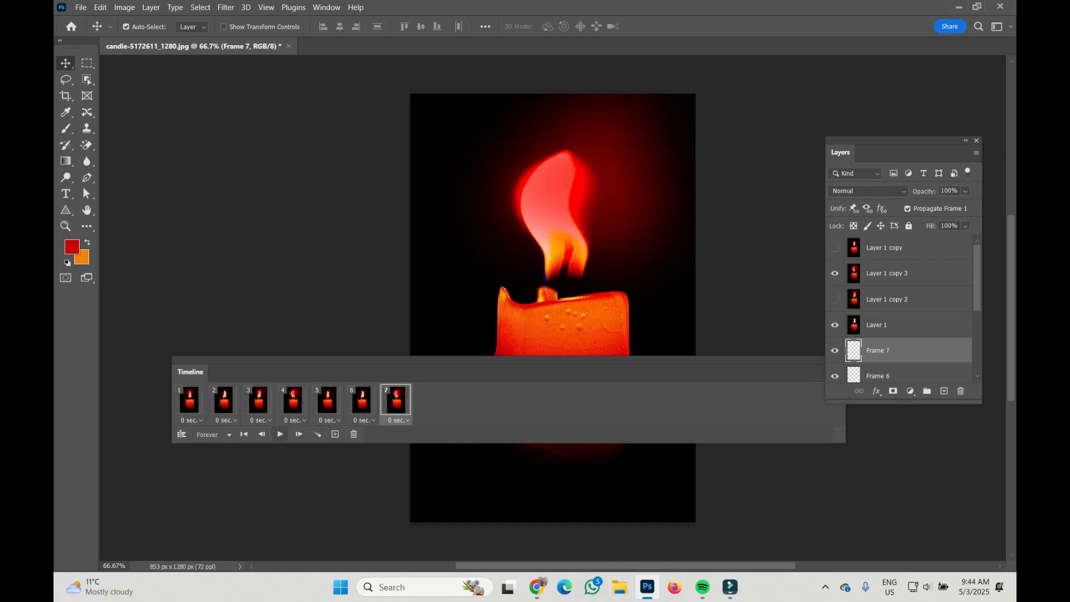
Step: Preview the animation briefly, and set the delay of all seven frames to 0.1 seconds
{"action": "left_click", "coordinate": [279, 434]}
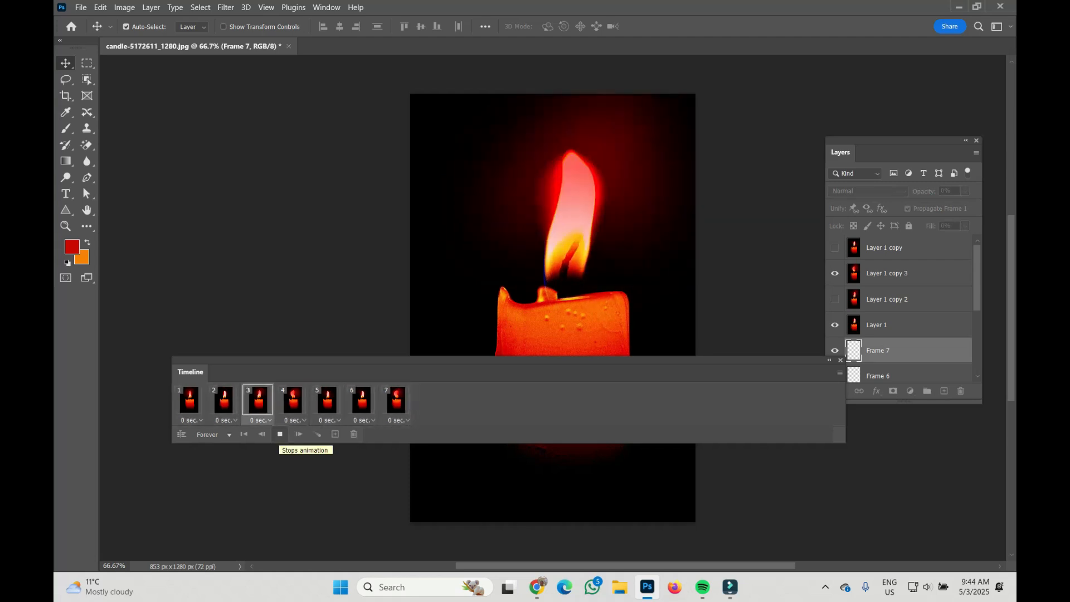
{"action": "left_click", "coordinate": [279, 434]}
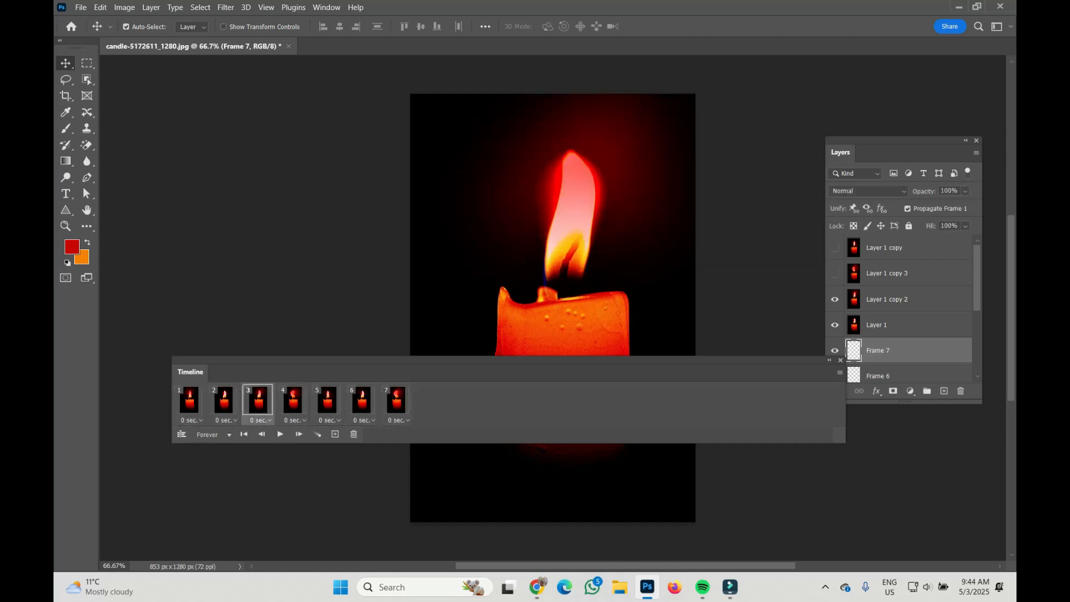
{"action": "left_click", "coordinate": [189, 400], "text": "shift"}
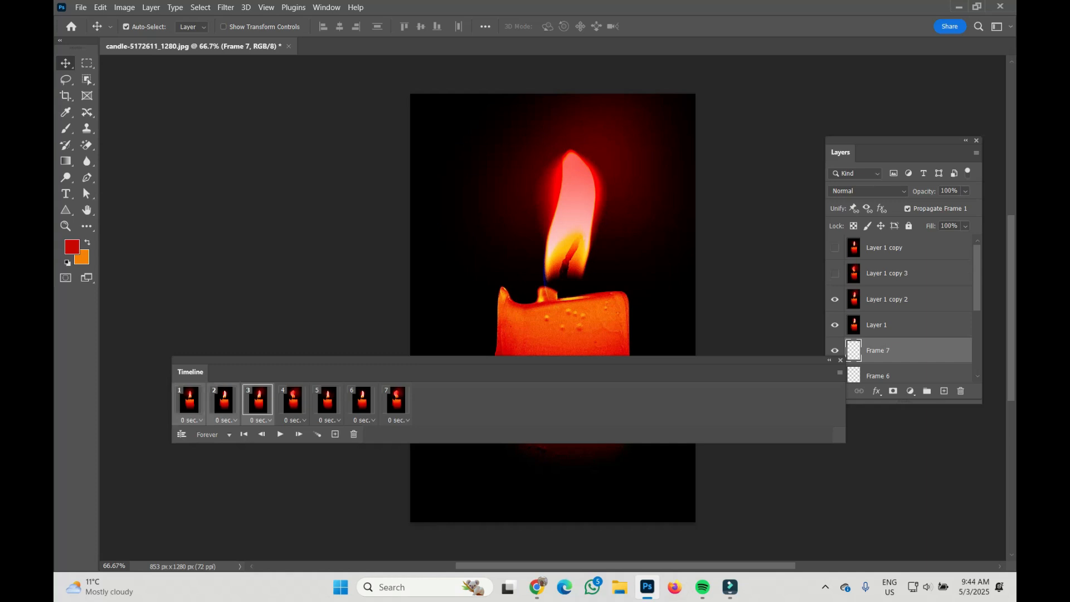
{"action": "left_click", "coordinate": [189, 400]}
{"action": "left_click", "coordinate": [395, 400], "text": "shift"}
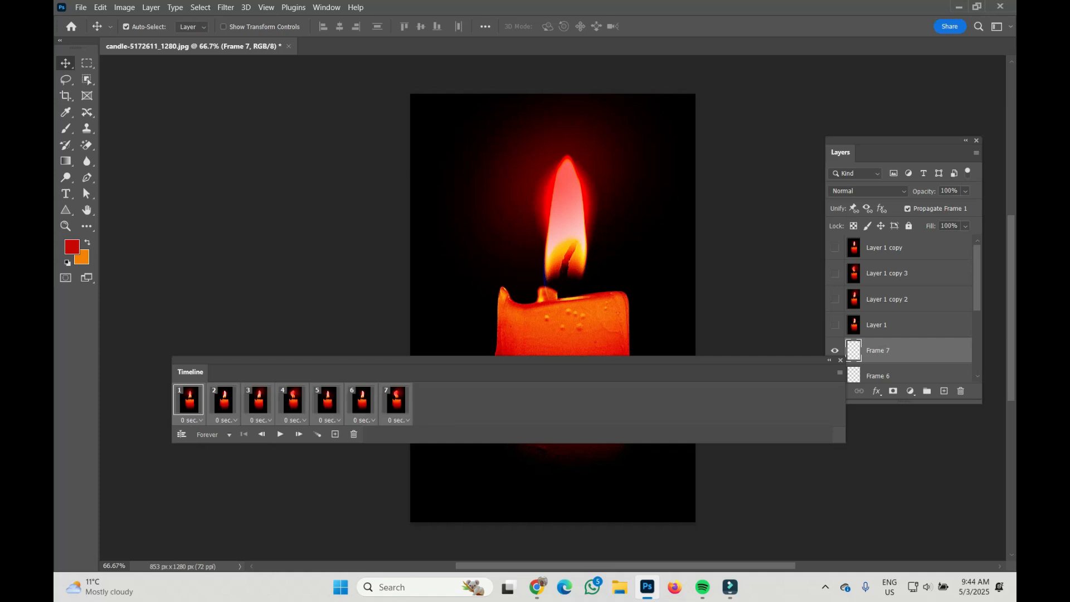
{"action": "left_click", "coordinate": [398, 421]}
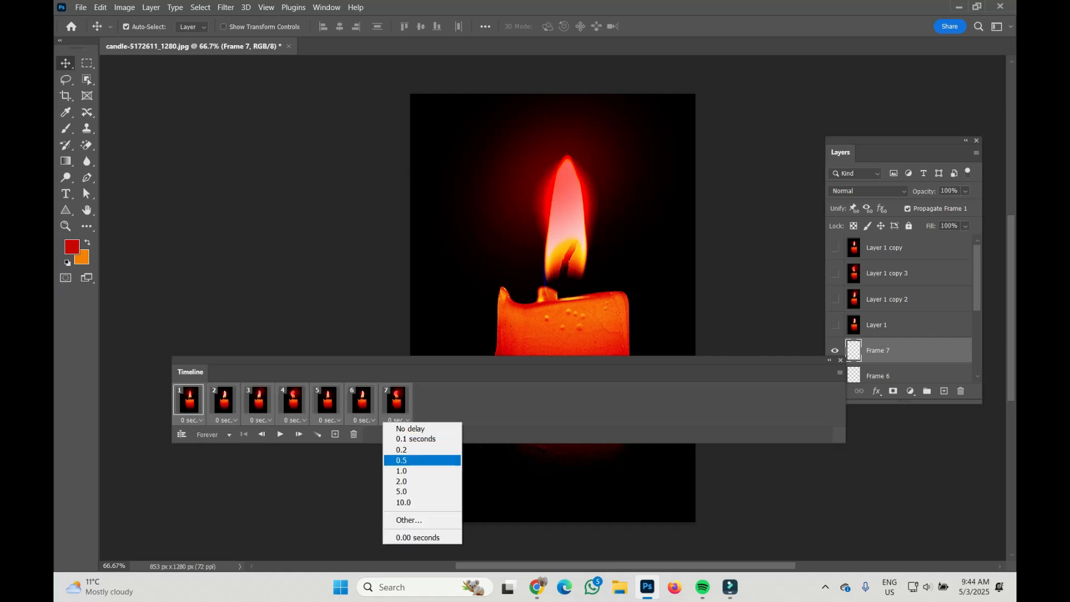
{"action": "left_click", "coordinate": [415, 438]}
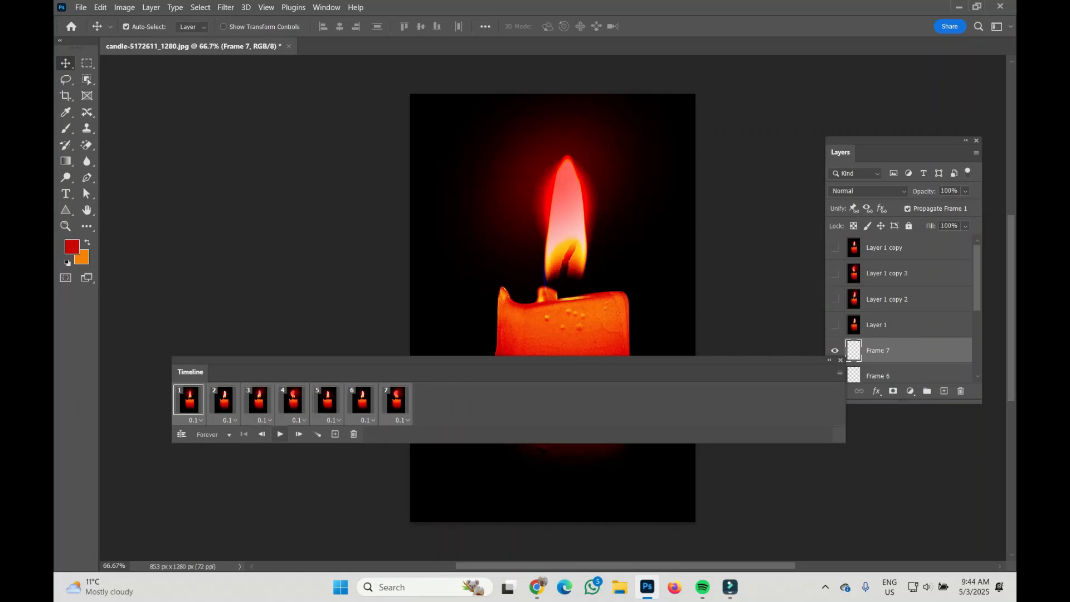
Step: Set the delay of all seven frames to 0.2 seconds, previewing the animation before and after the change
{"action": "left_click", "coordinate": [281, 434]}
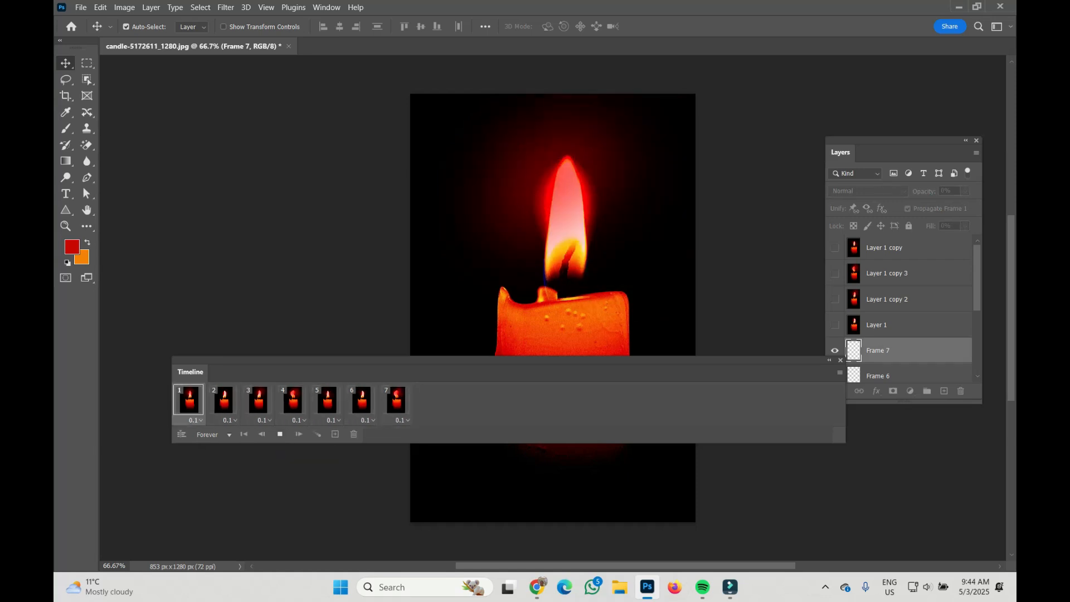
{"action": "key", "text": "space"}
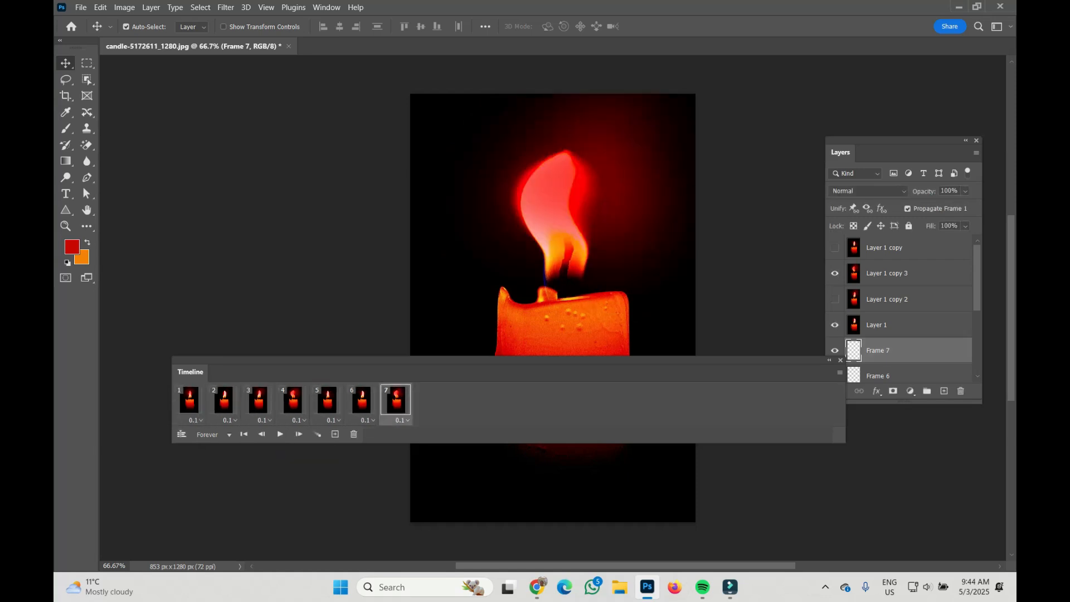
{"action": "left_click", "coordinate": [188, 399]}
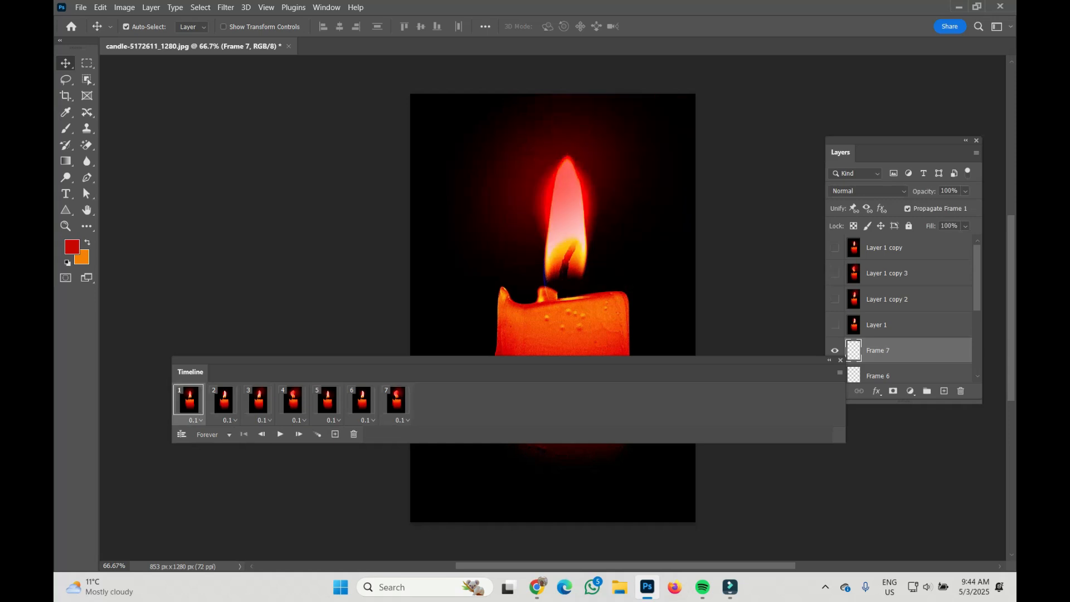
{"action": "left_click", "coordinate": [396, 399], "text": "shift"}
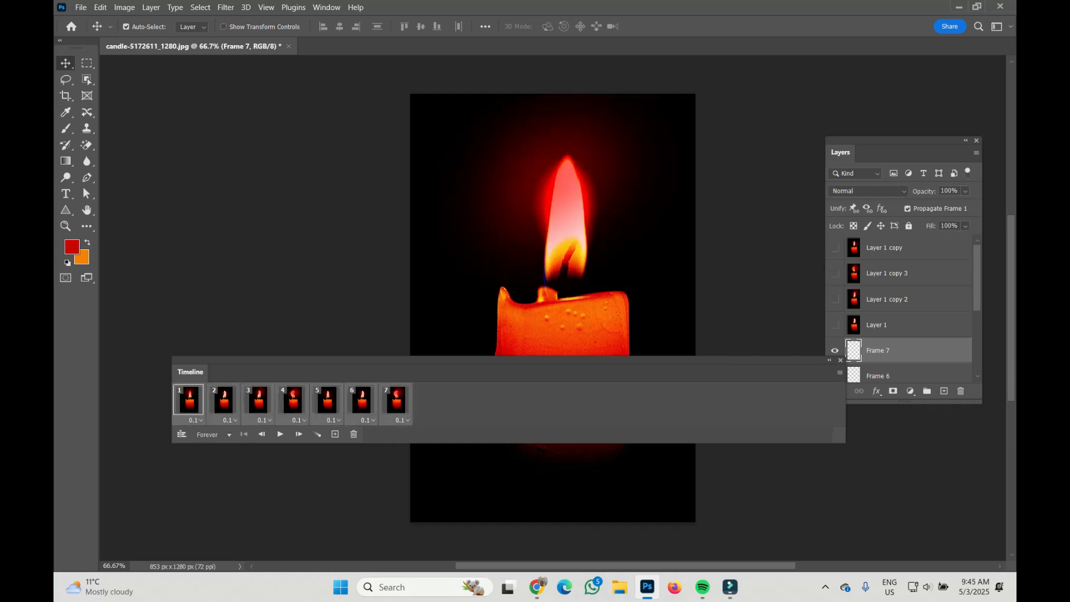
{"action": "left_click", "coordinate": [400, 420]}
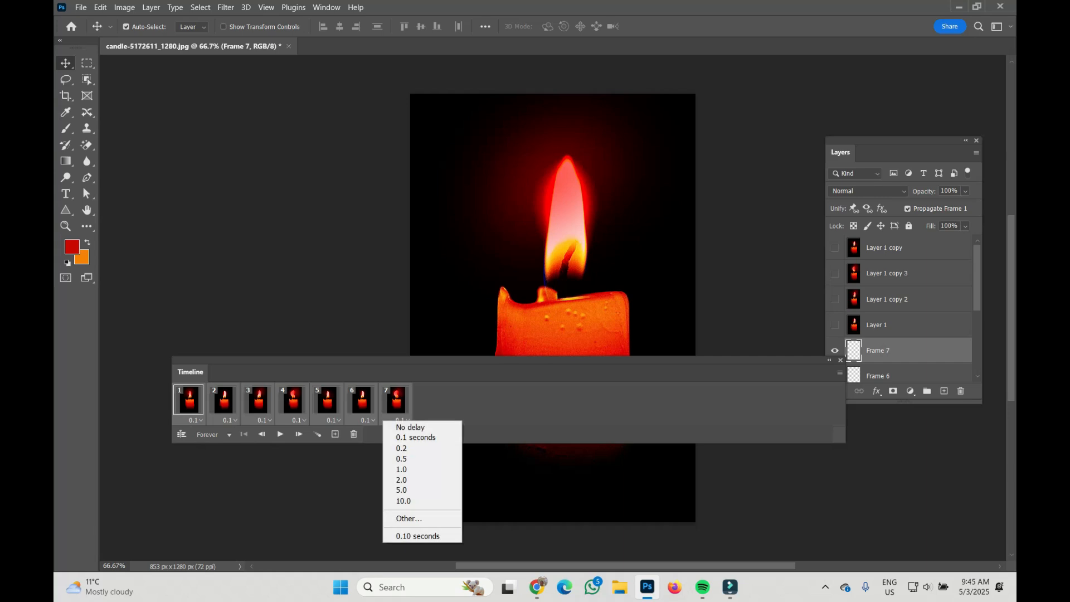
{"action": "left_click", "coordinate": [422, 446]}
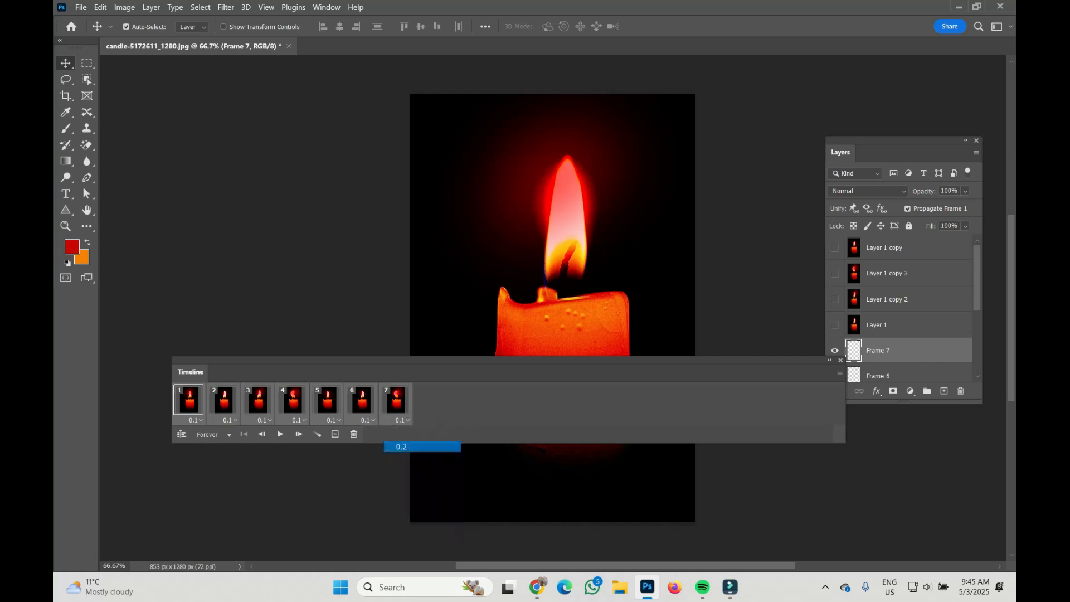
{"action": "left_click", "coordinate": [280, 434]}
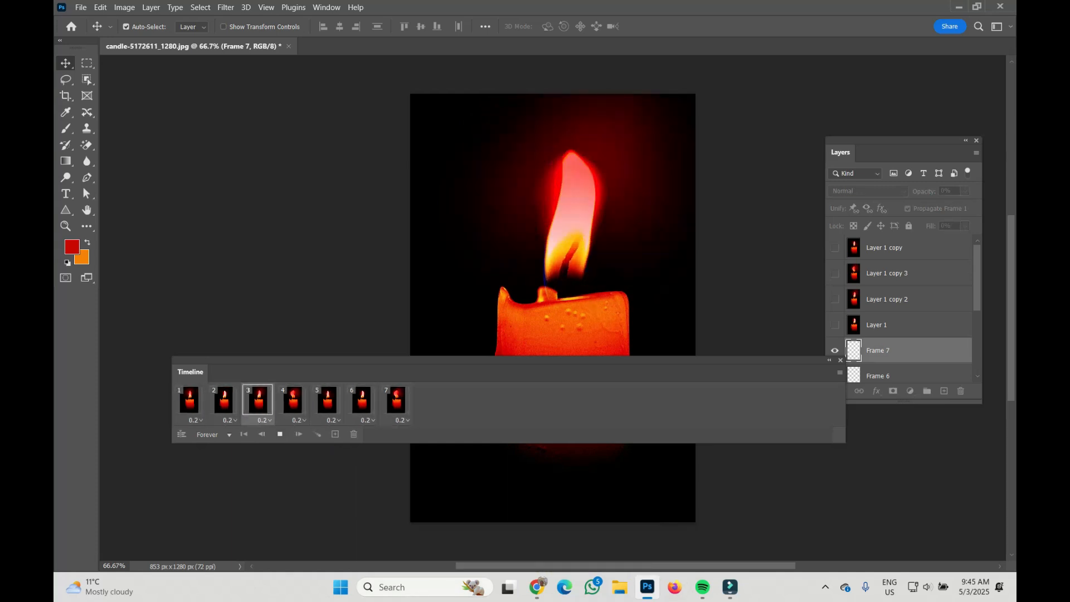
{"action": "key", "text": "space"}
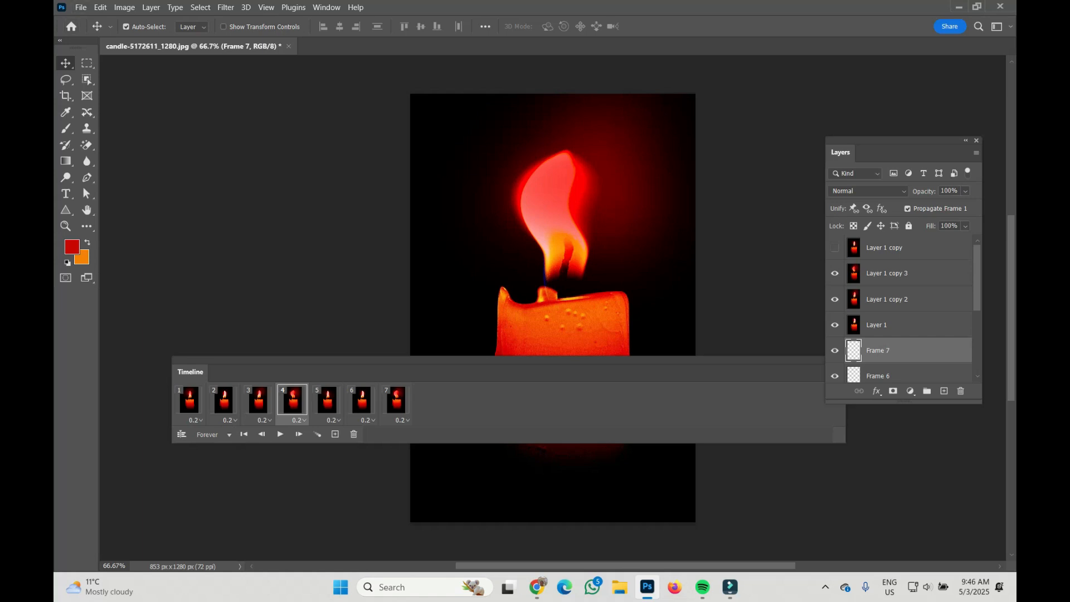
Step: Start a Save for Web (Legacy) export of the animation as a GIF with looping set to Forever
{"action": "left_click", "coordinate": [81, 7]}
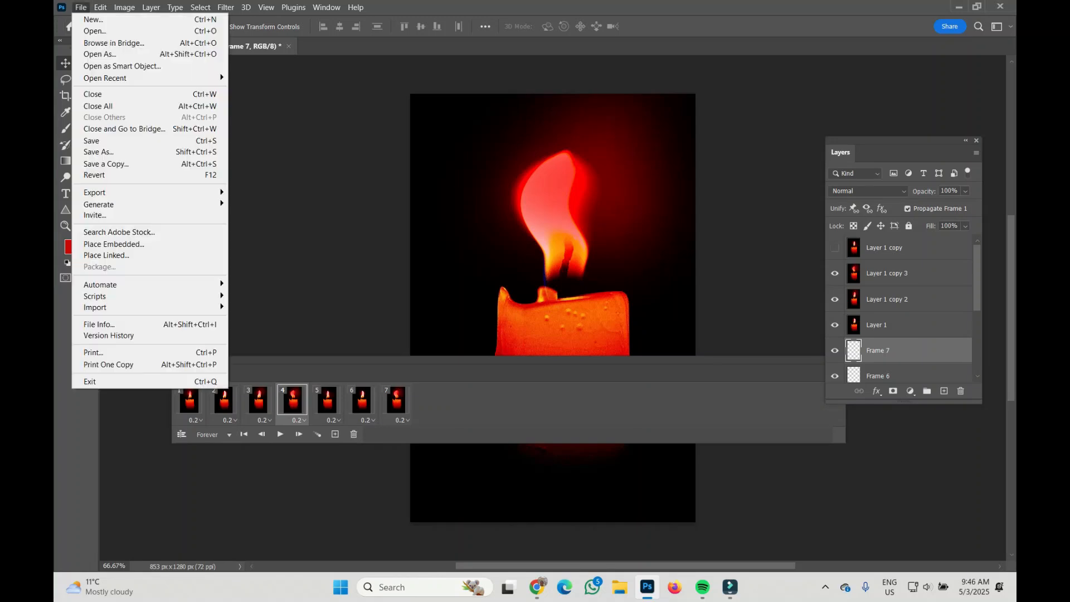
{"action": "mouse_move", "coordinate": [95, 192]}
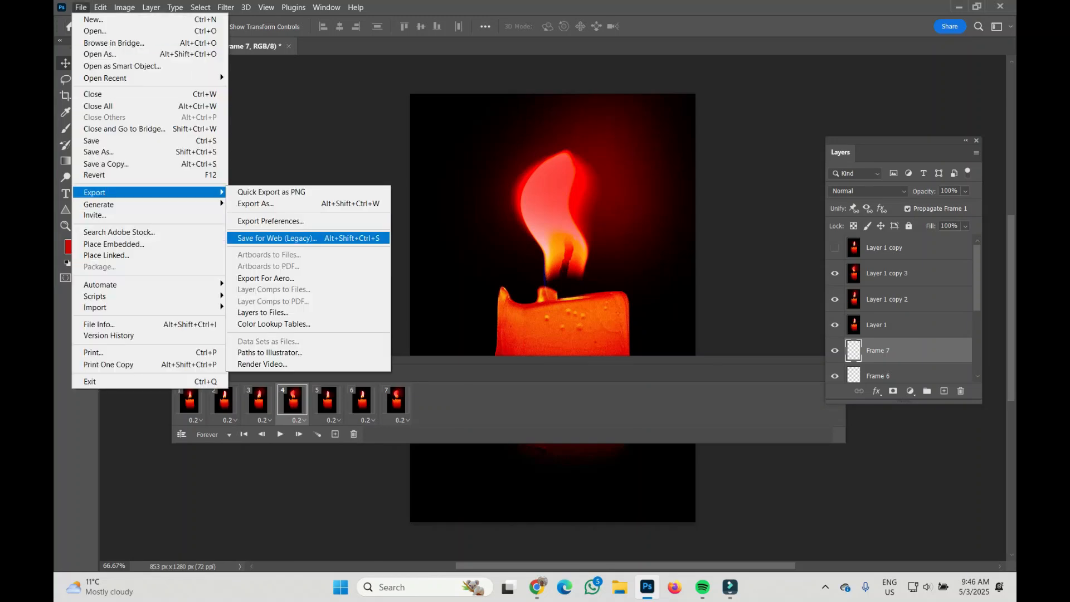
{"action": "left_click", "coordinate": [277, 237]}
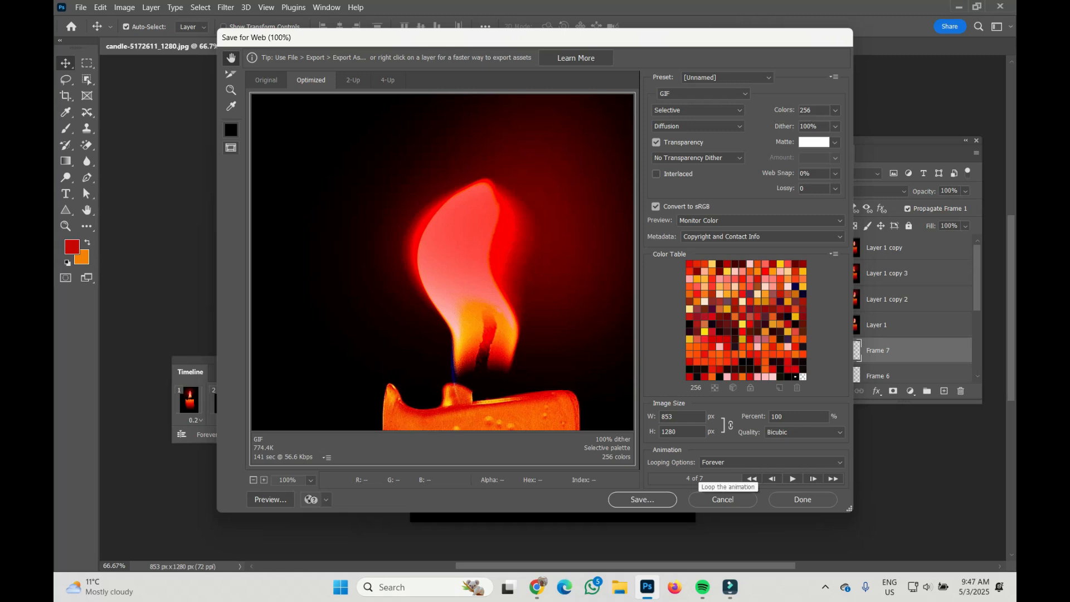
{"action": "left_click", "coordinate": [833, 462]}
{"action": "left_click", "coordinate": [771, 484]}
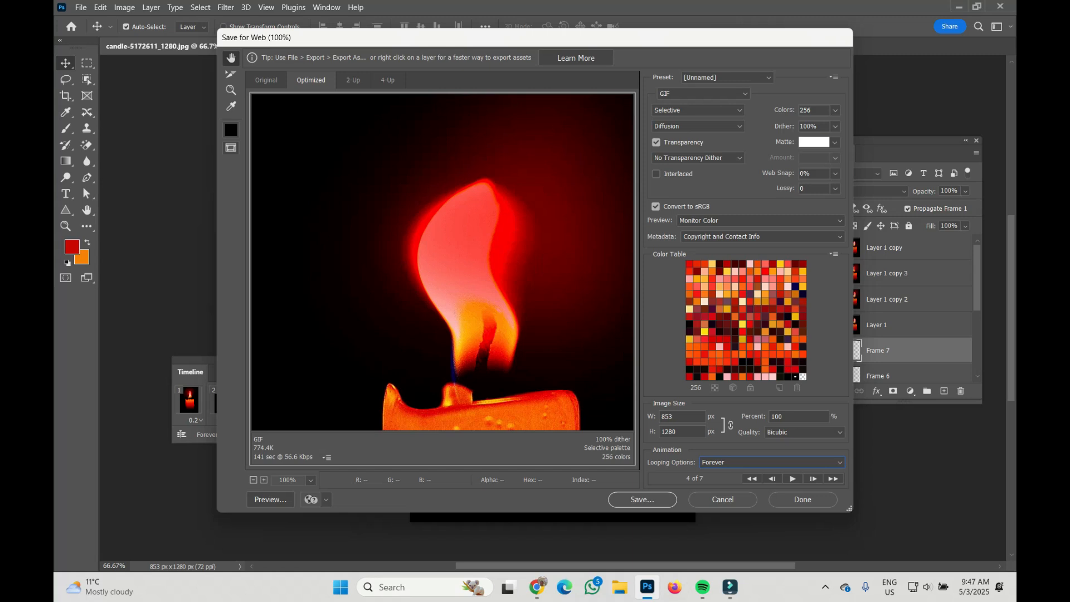
Step: Save the optimized GIF under the file name candle in the My movies folder, using the HTML and Images format
{"action": "left_click", "coordinate": [642, 499]}
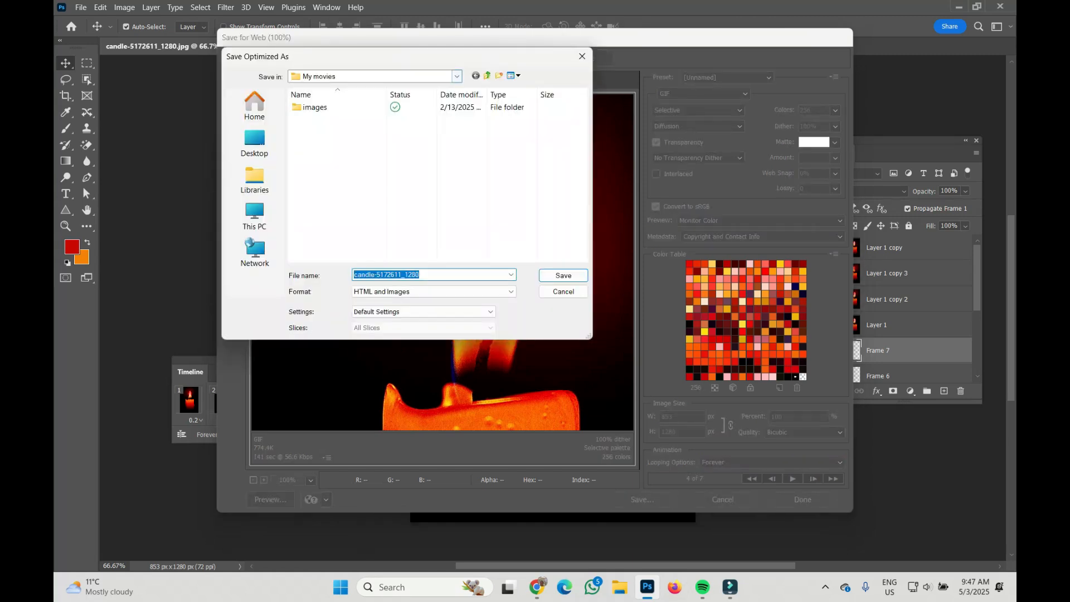
{"action": "left_click", "coordinate": [424, 274]}
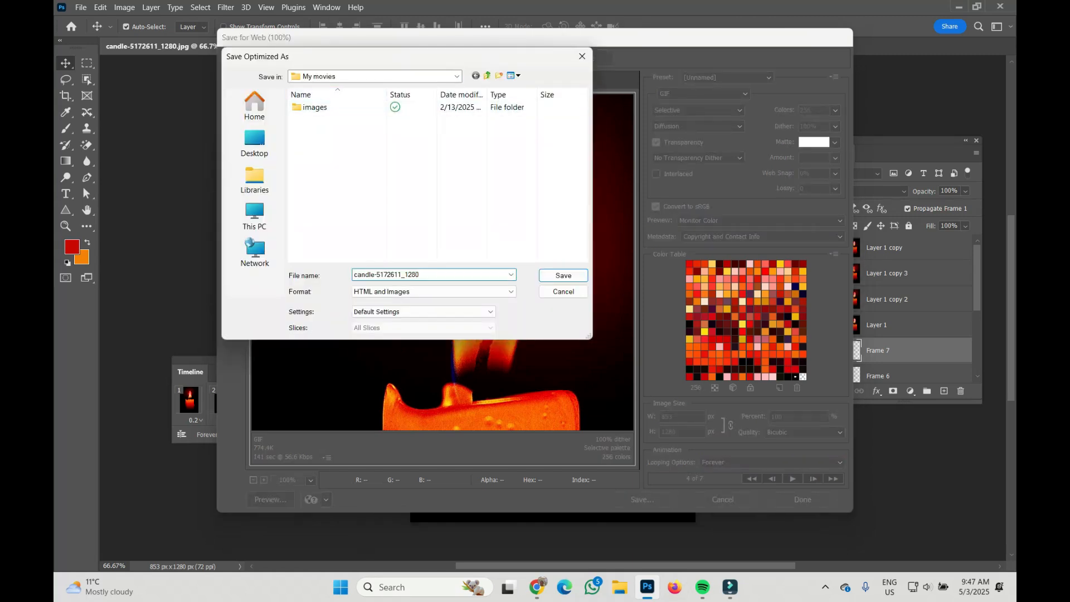
{"action": "key", "text": "BackSpace"}
{"action": "key", "text": "BackSpace"}
{"action": "key", "text": "BackSpace"}
{"action": "key", "text": "BackSpace"}
{"action": "key", "text": "BackSpace"}
{"action": "key", "text": "BackSpace"}
{"action": "key", "text": "BackSpace"}
{"action": "key", "text": "BackSpace"}
{"action": "key", "text": "BackSpace"}
{"action": "key", "text": "BackSpace"}
{"action": "key", "text": "BackSpace"}
{"action": "key", "text": "BackSpace"}
{"action": "key", "text": "Return"}
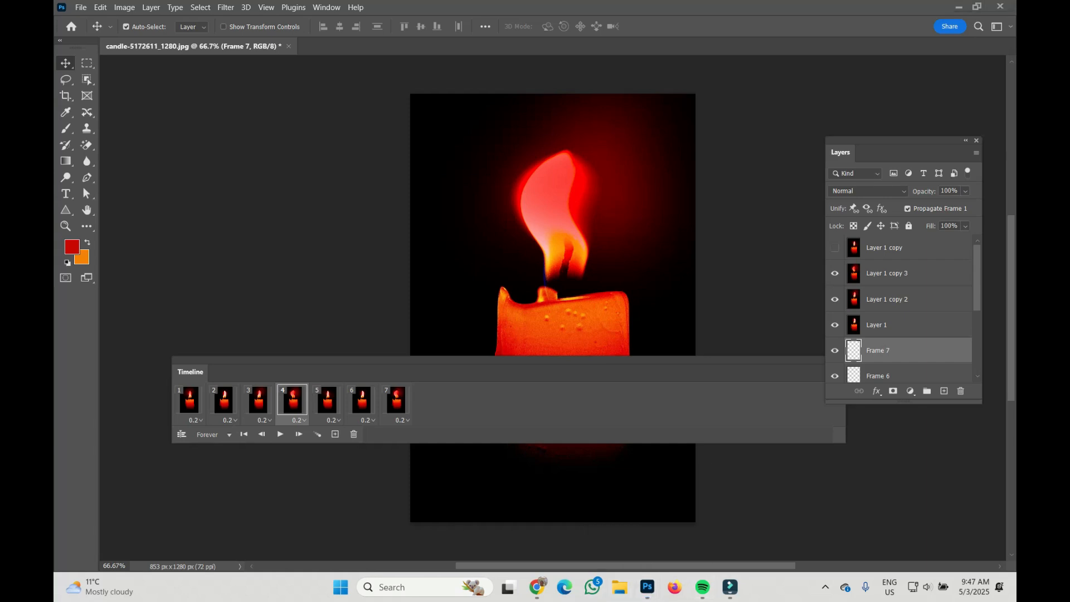
Step: Switch to File Explorer and open the exported candle file from the My movies folder to view it in the browser
{"action": "left_click", "coordinate": [619, 587]}
{"action": "scroll", "coordinate": [103, 278], "scroll_direction": "down", "scroll_amount": 5}
{"action": "left_click", "coordinate": [115, 418]}
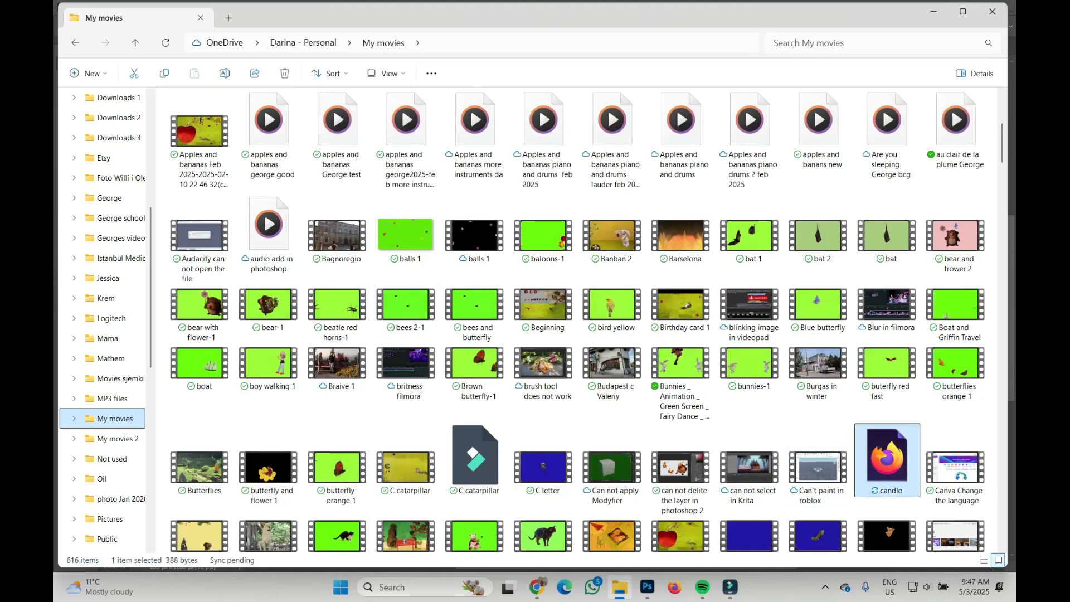
{"action": "double_click", "coordinate": [885, 454]}
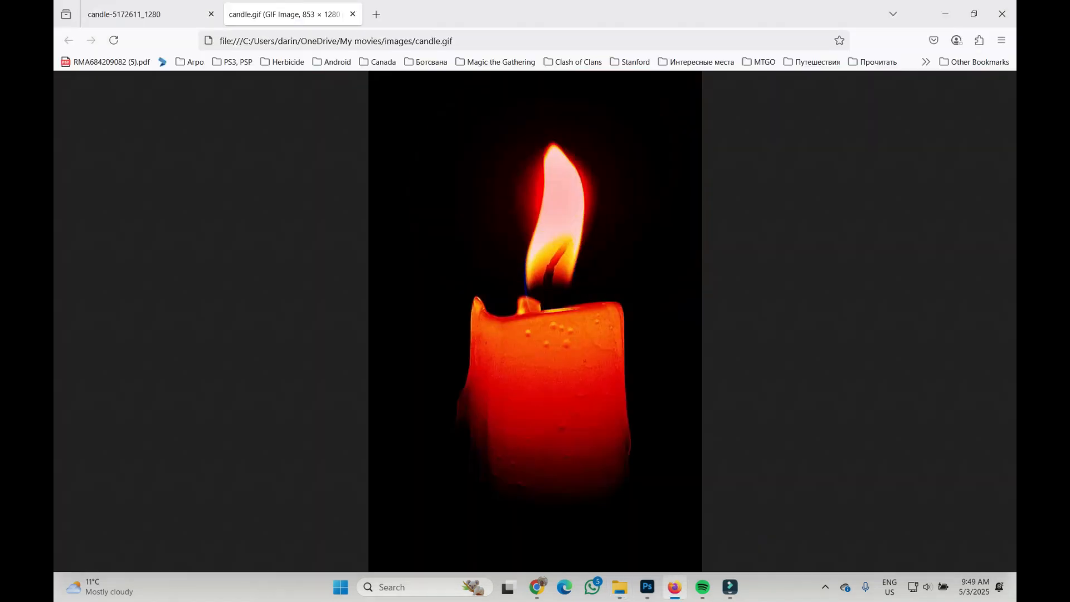